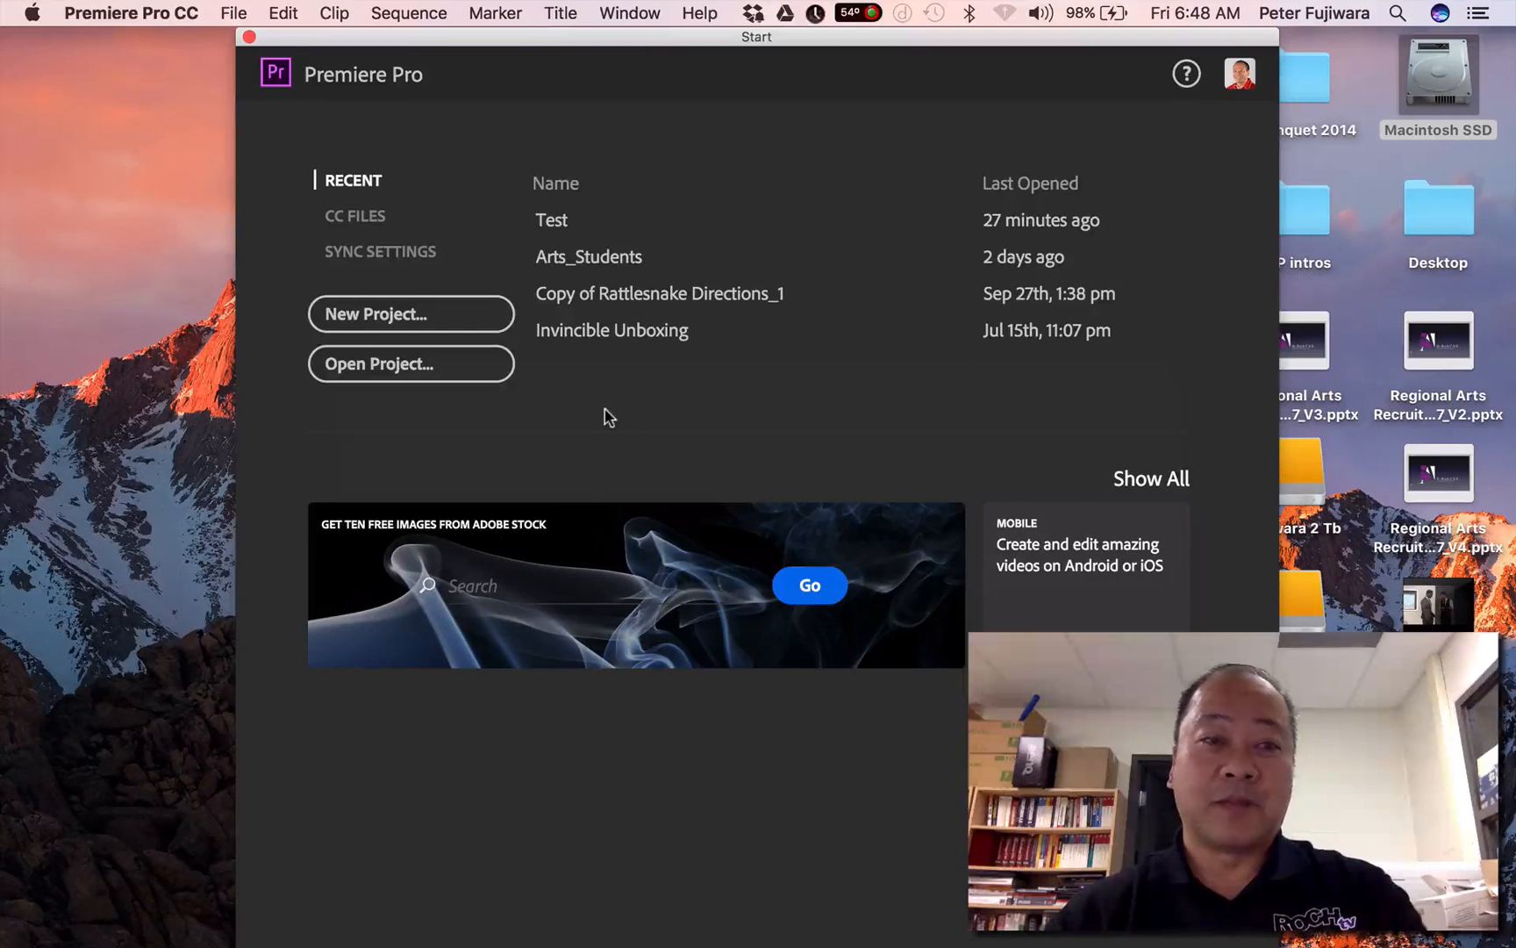
Create a new project named Veggie Head Build in the default location
left_click(398, 316)
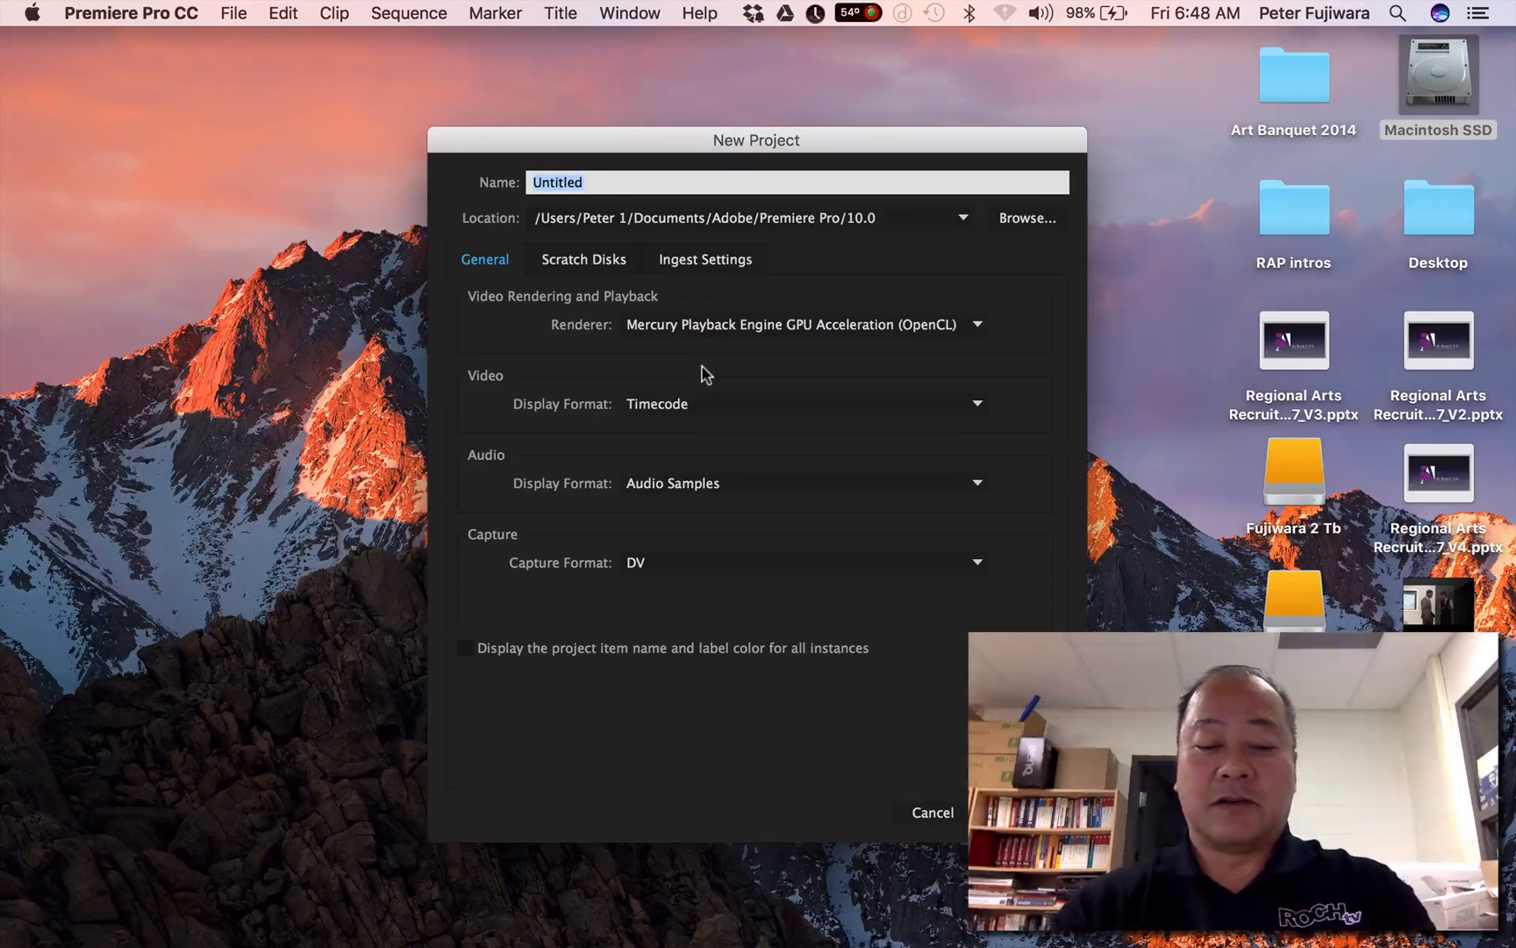
type("Ve")
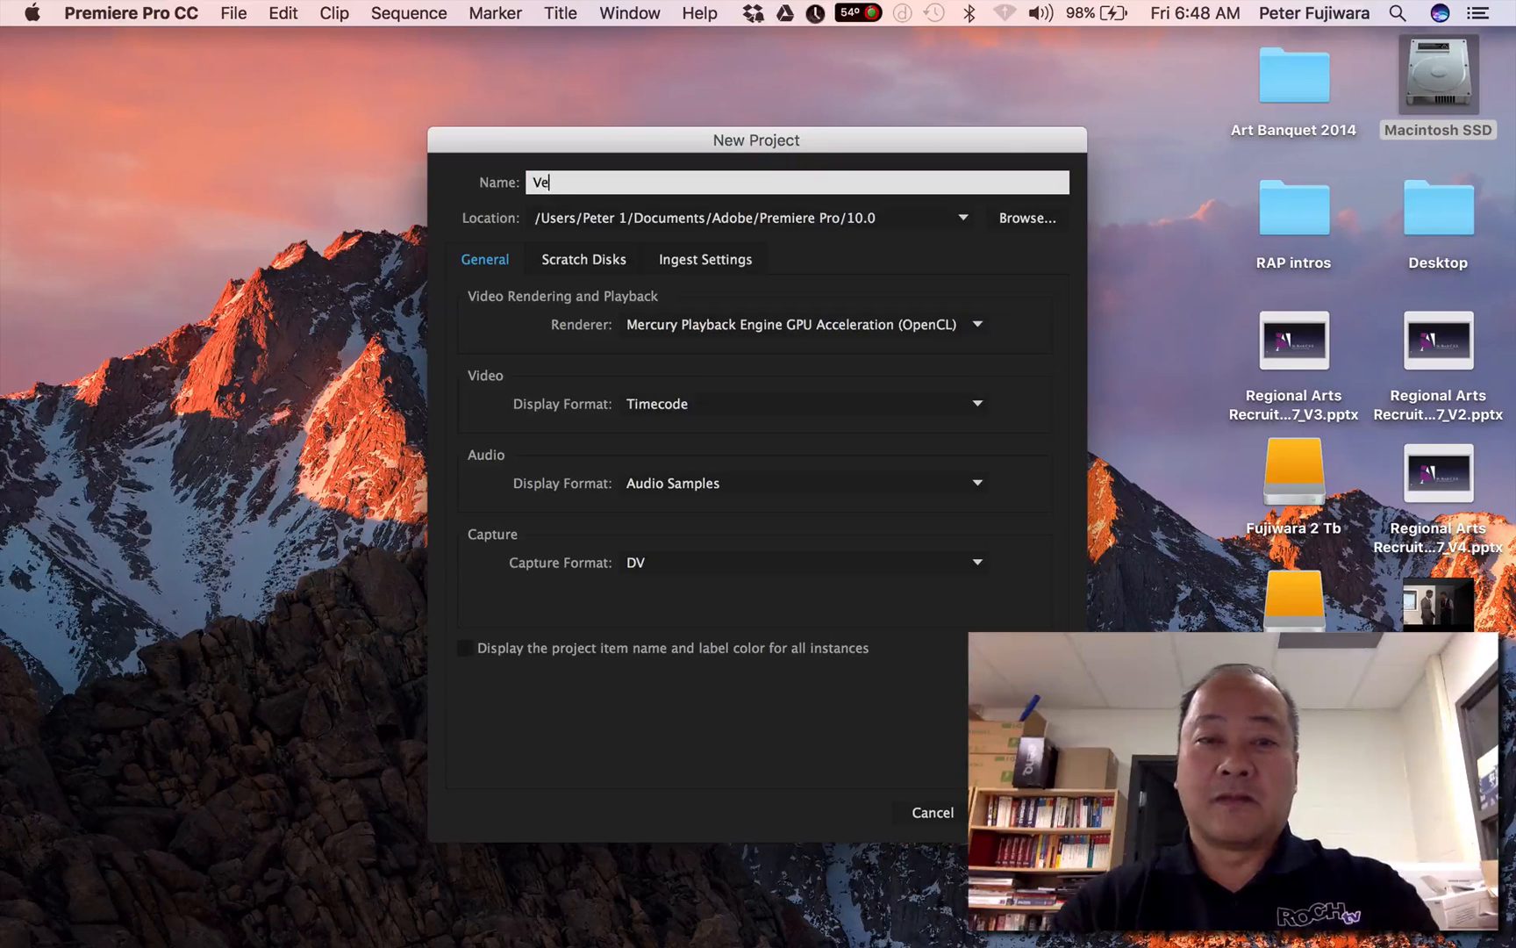
type("ggie Head Build")
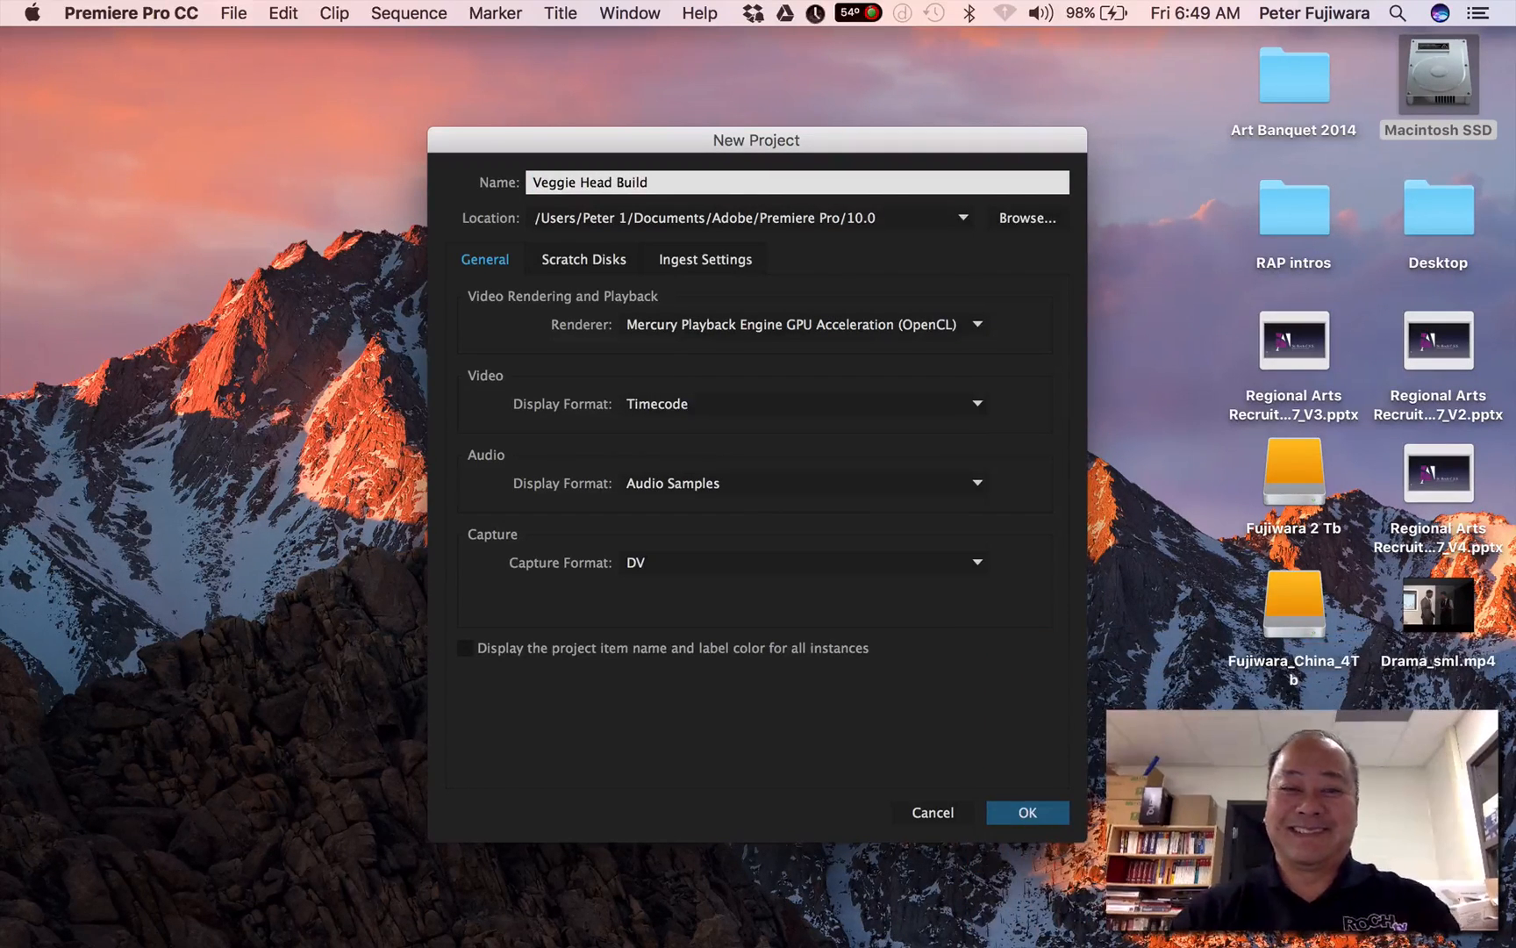
key("Return")
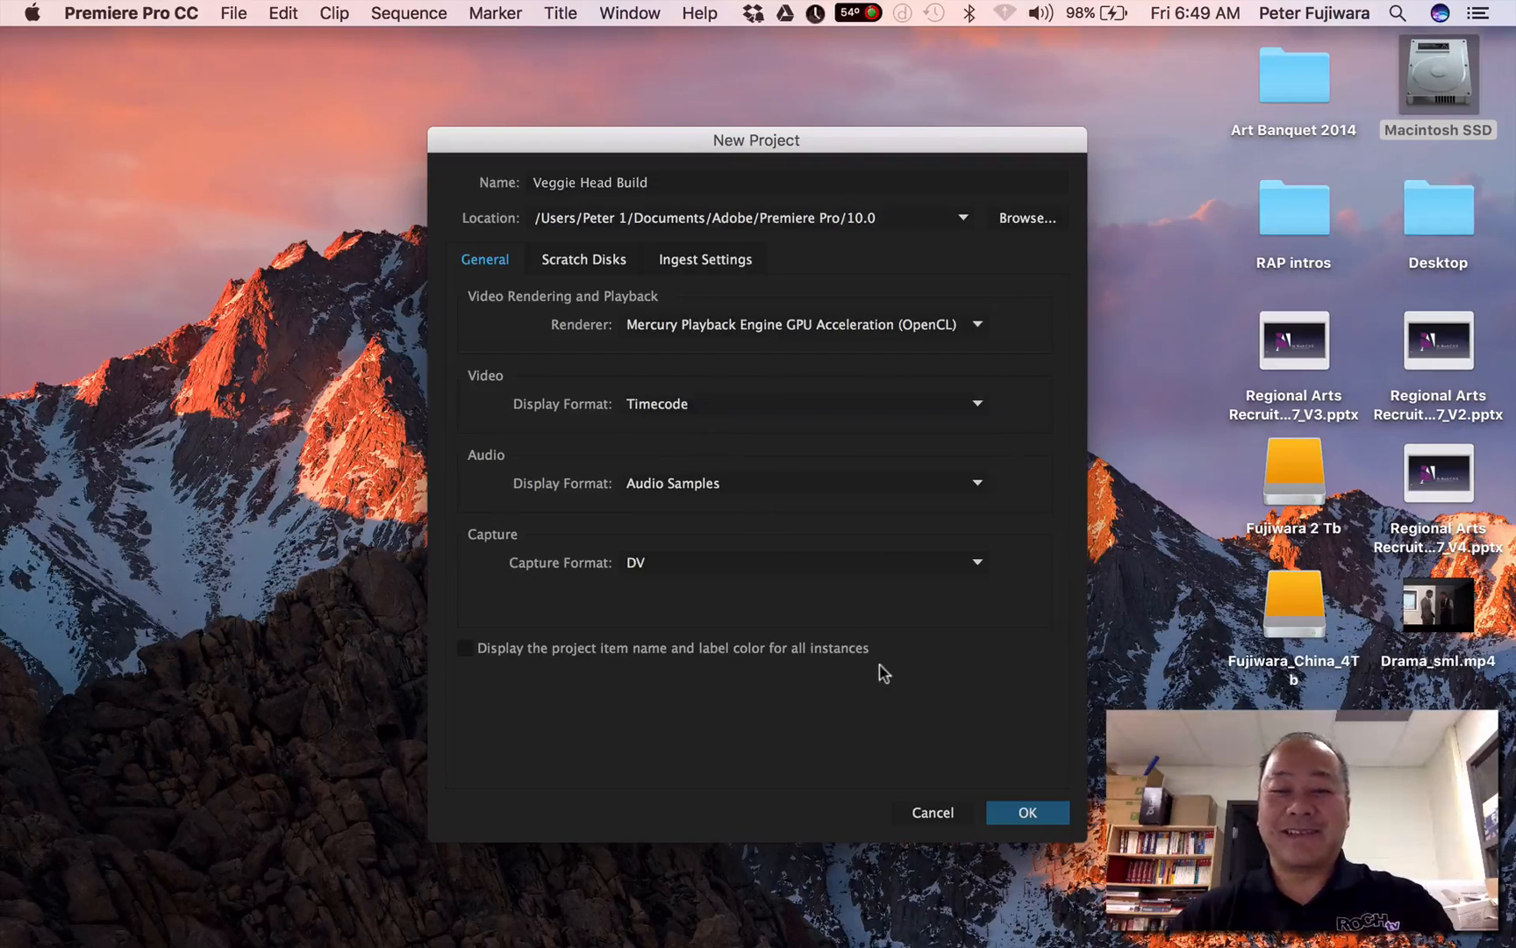
left_click(1029, 813)
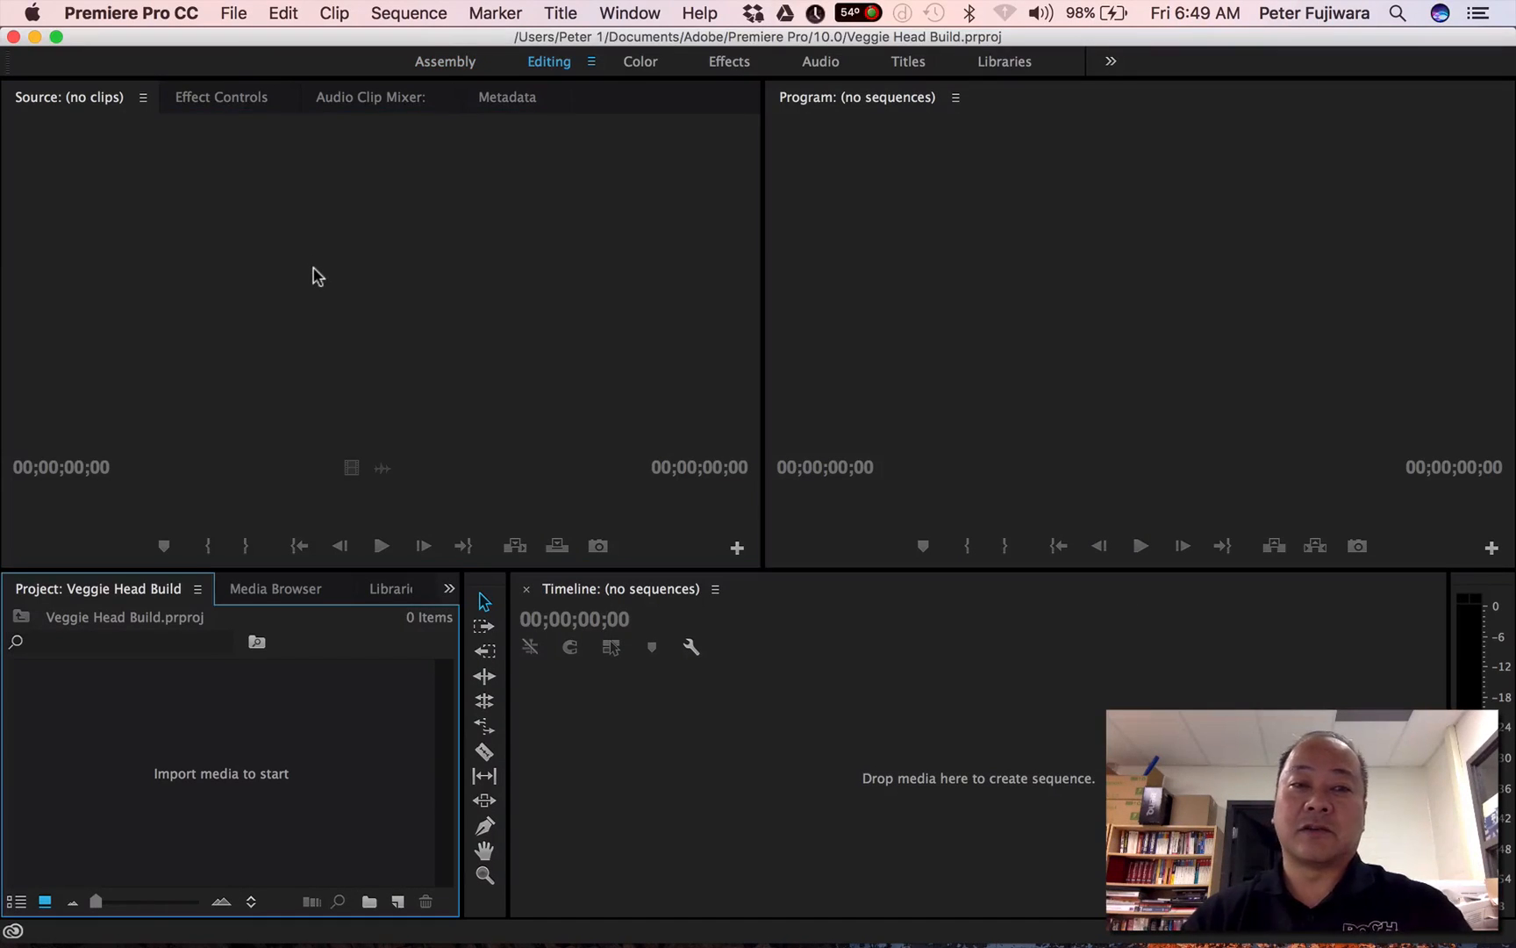
Import the layered mr_miss veggie fruit head PSD from the Desktop as a sequence, with all layers at document size
left_click(232, 11)
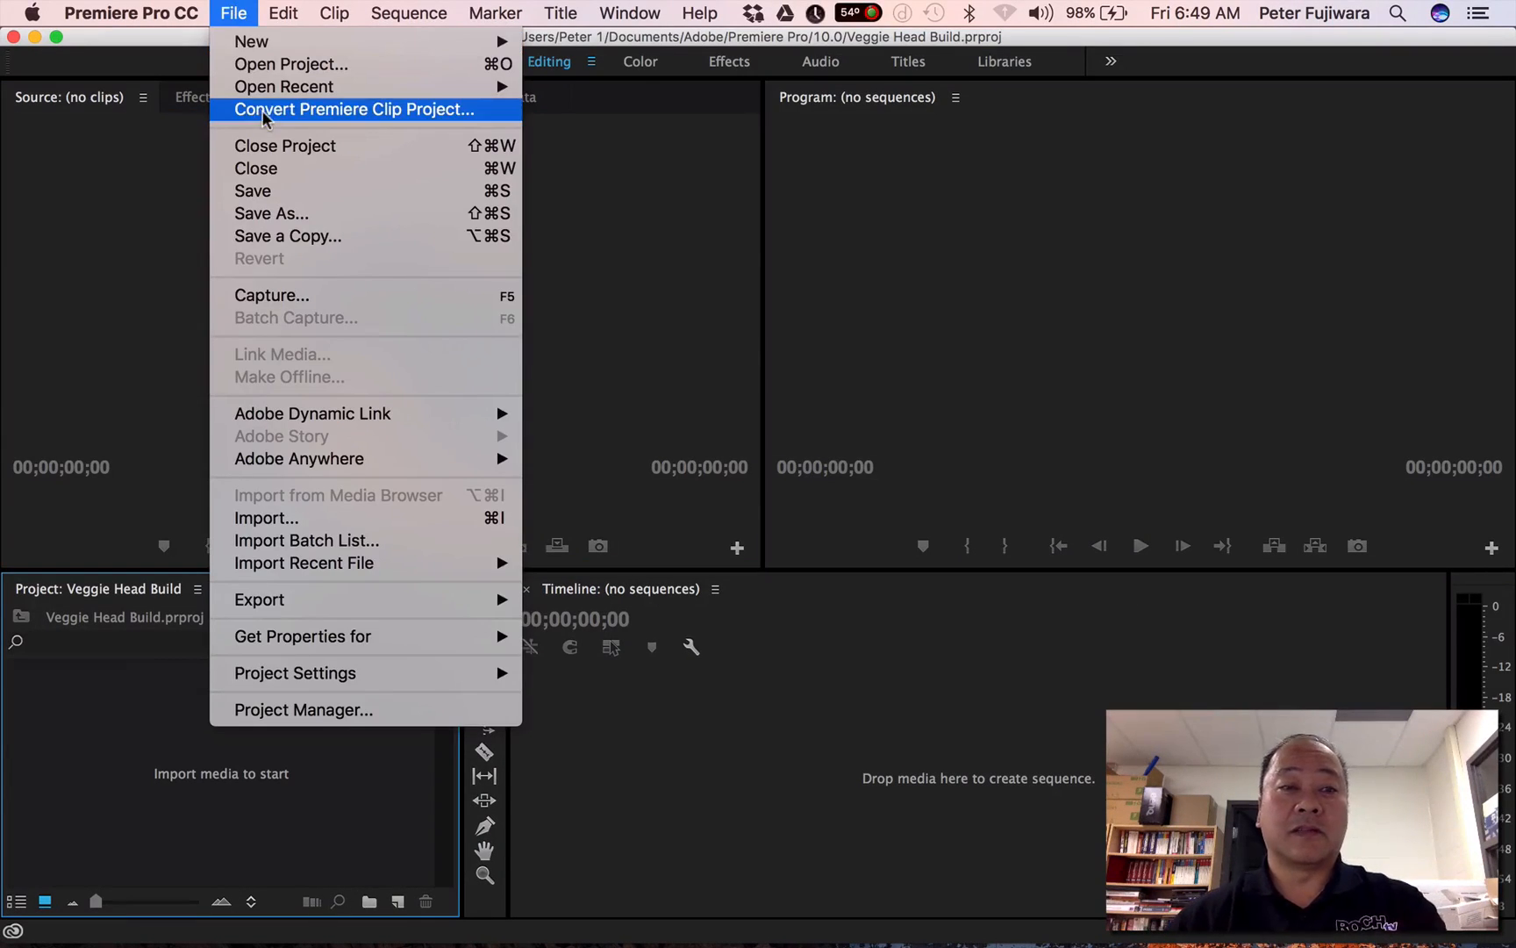
left_click(344, 526)
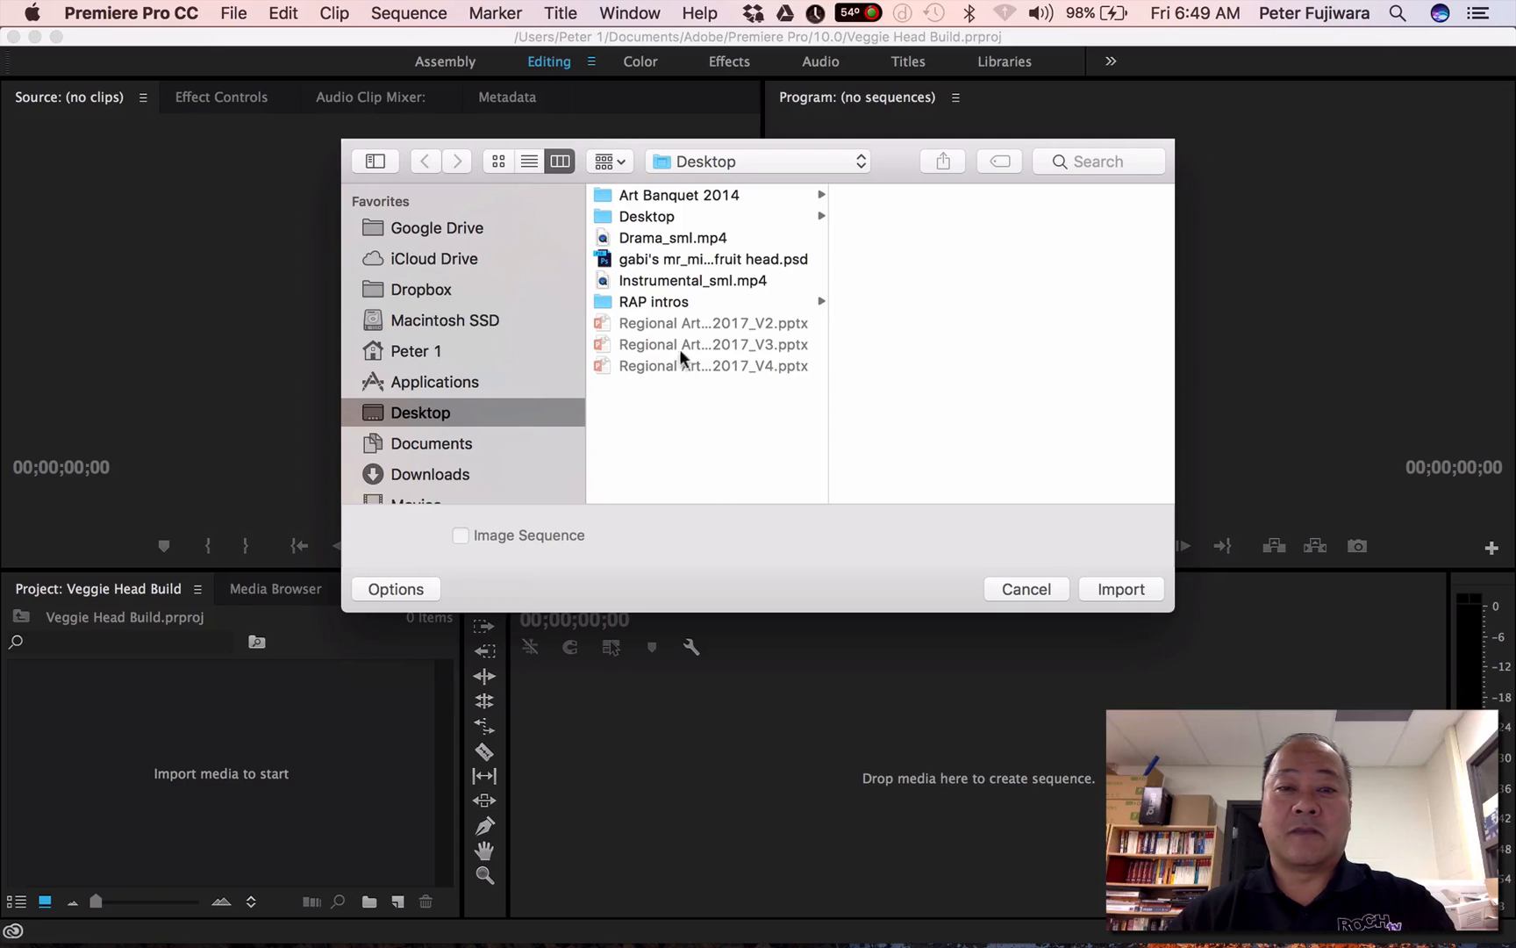
left_click(668, 259)
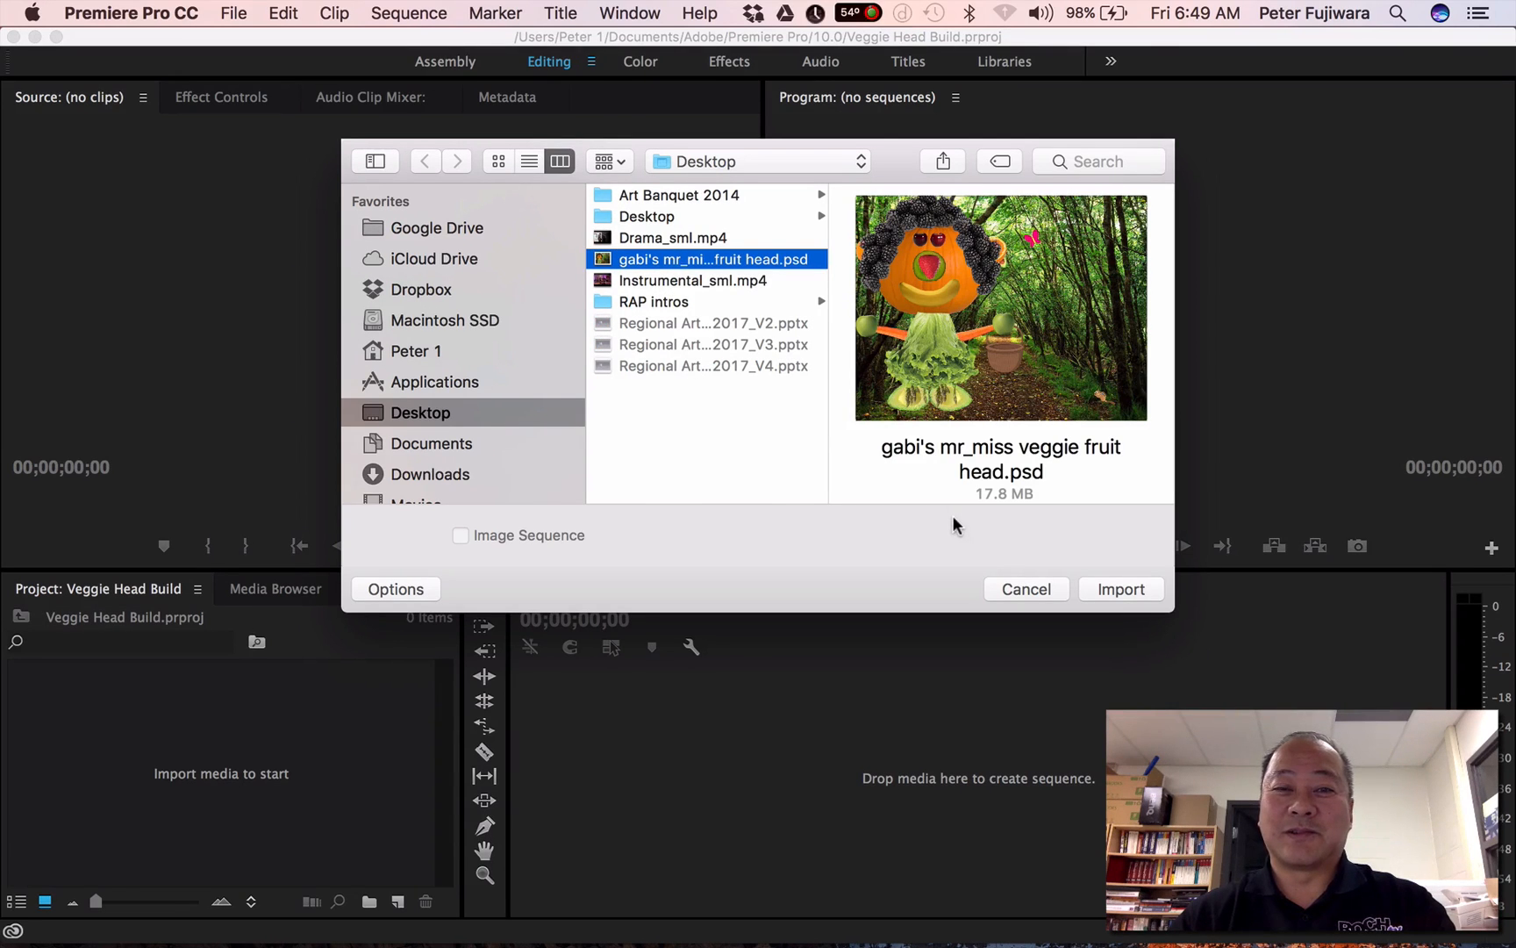
left_click(1120, 588)
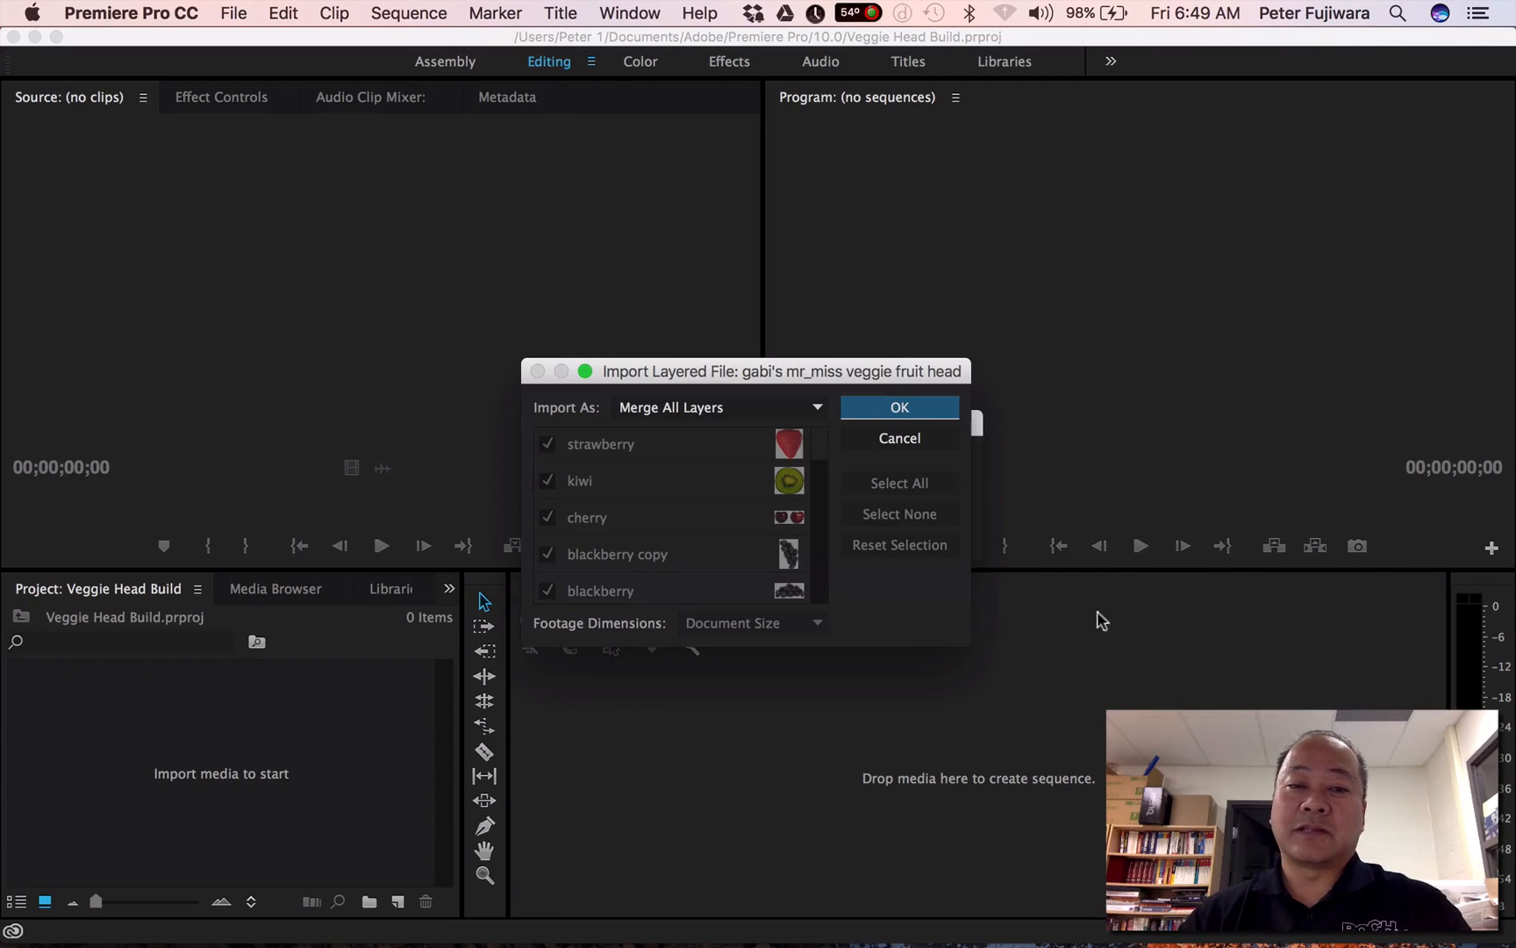
left_click(818, 411)
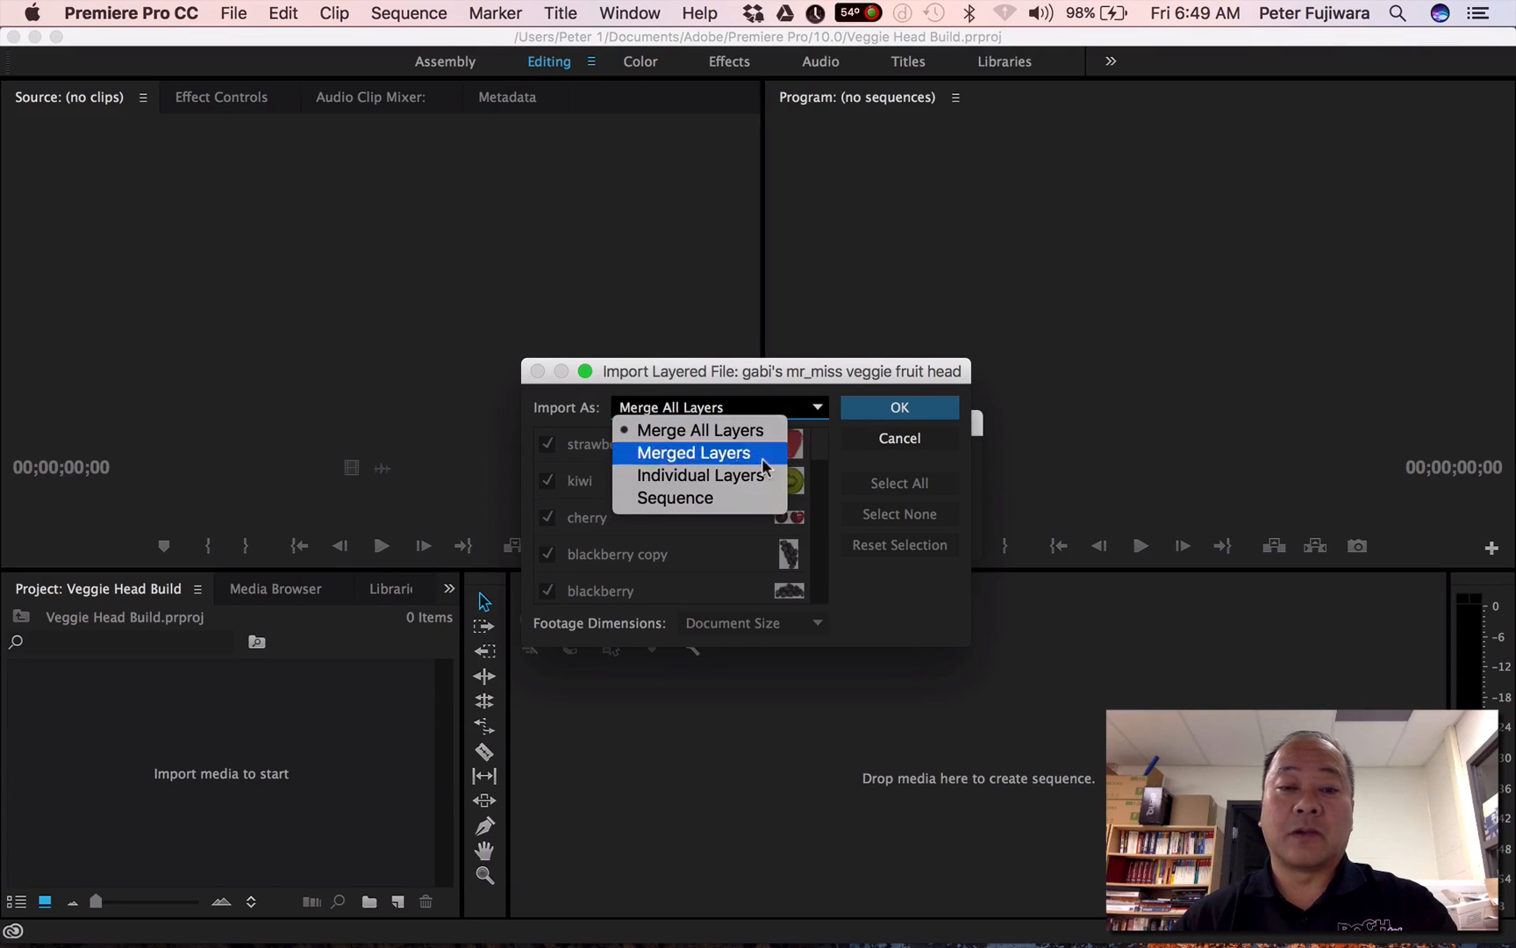
left_click(749, 507)
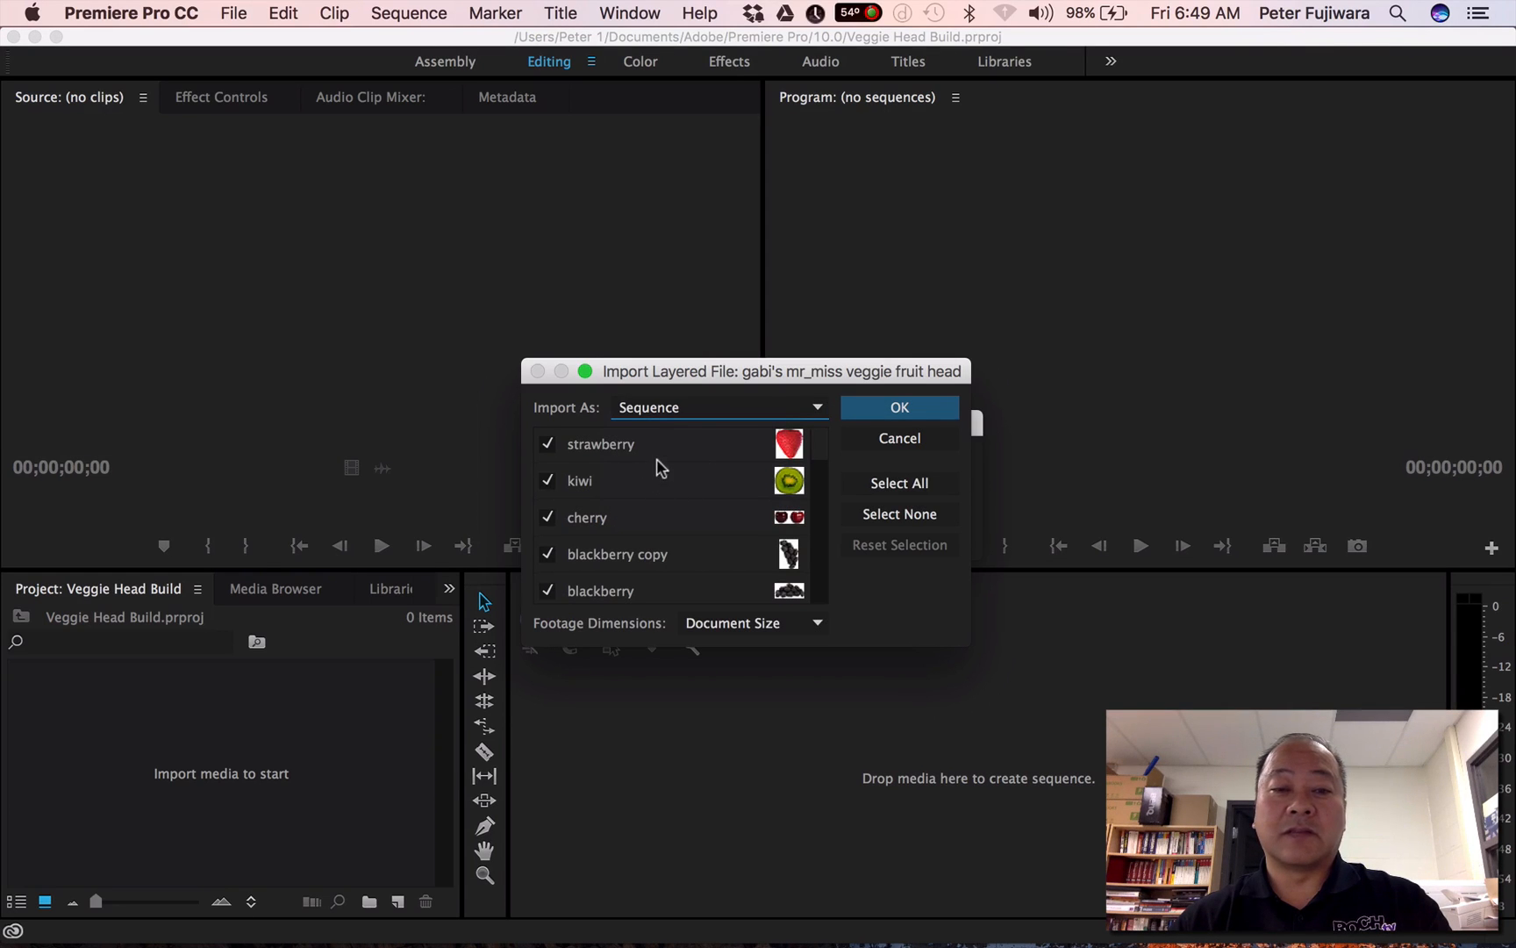
left_click(928, 416)
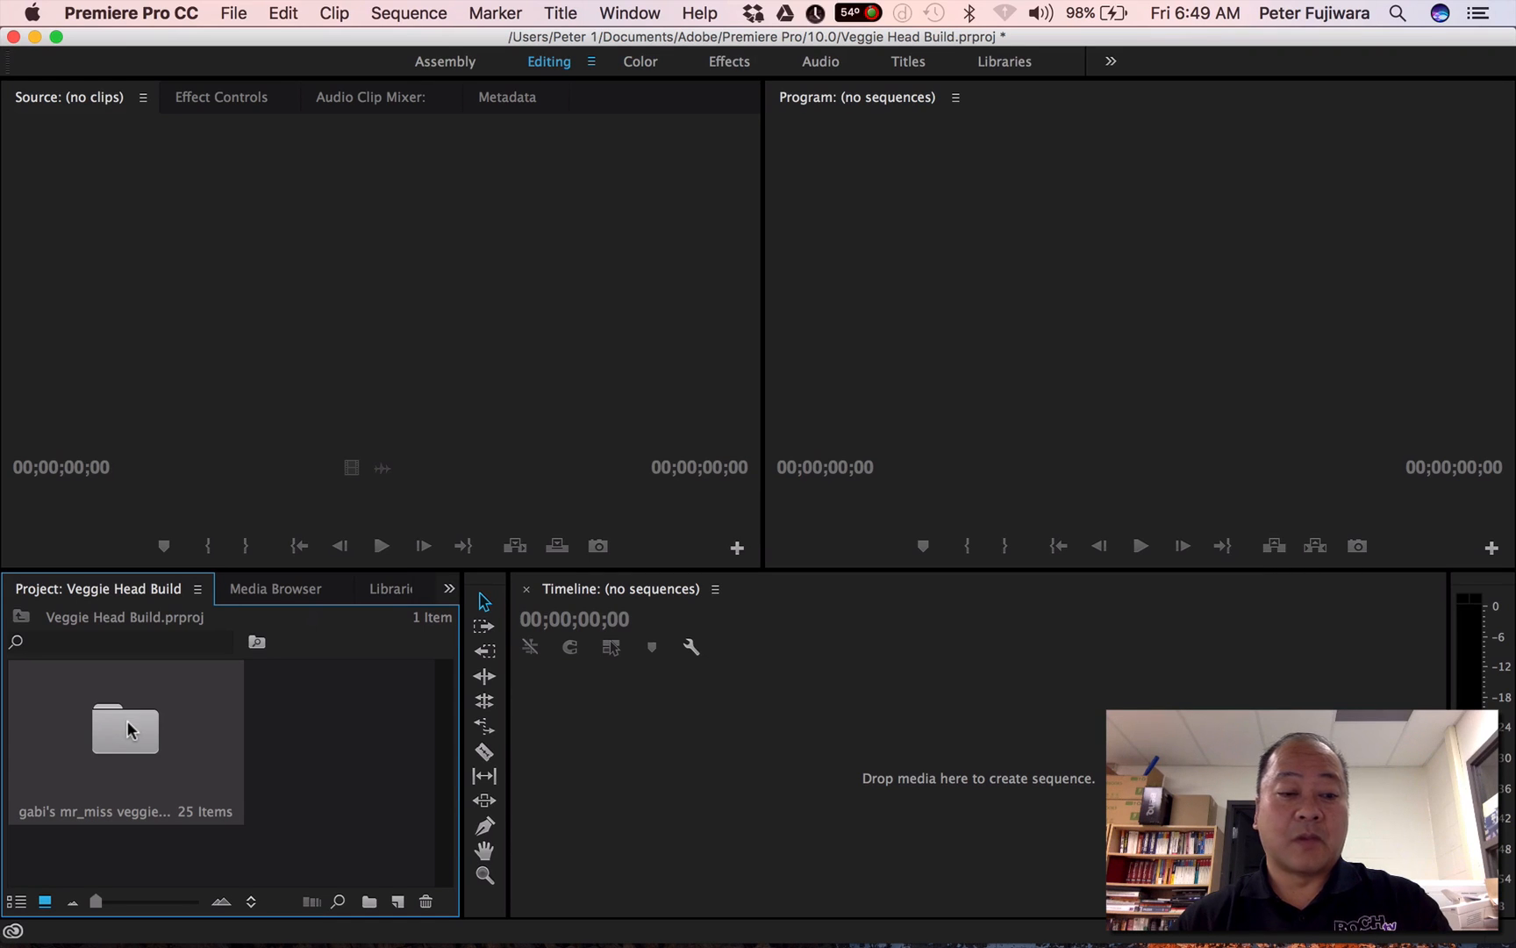
Examine the individual layers inside the imported veggie fruit head bin as a list
left_click(16, 902)
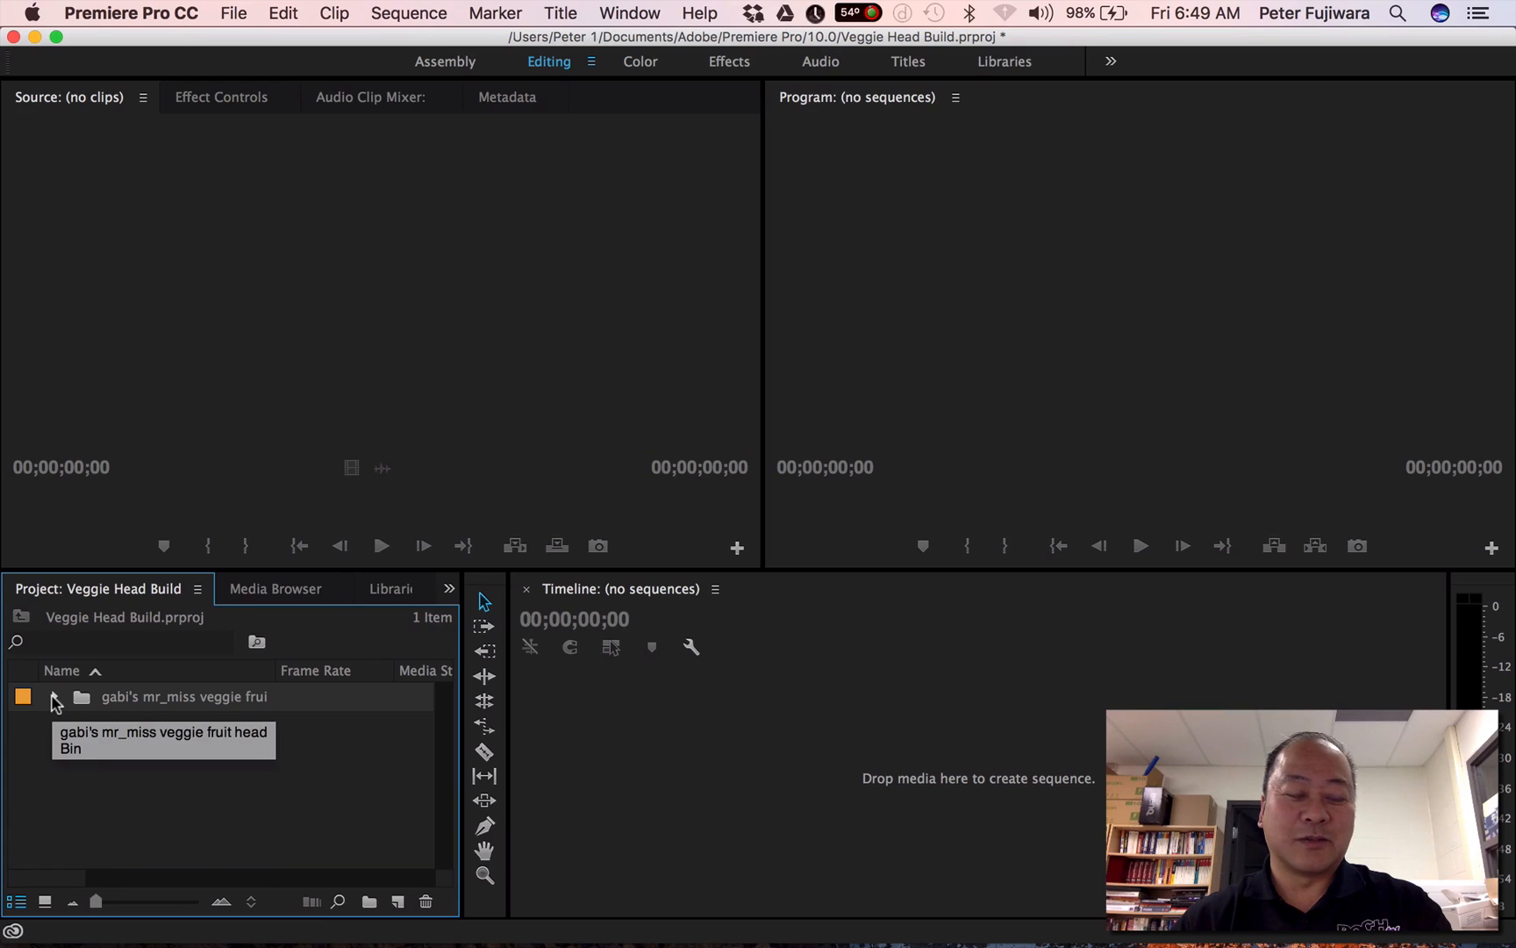
left_click(54, 697)
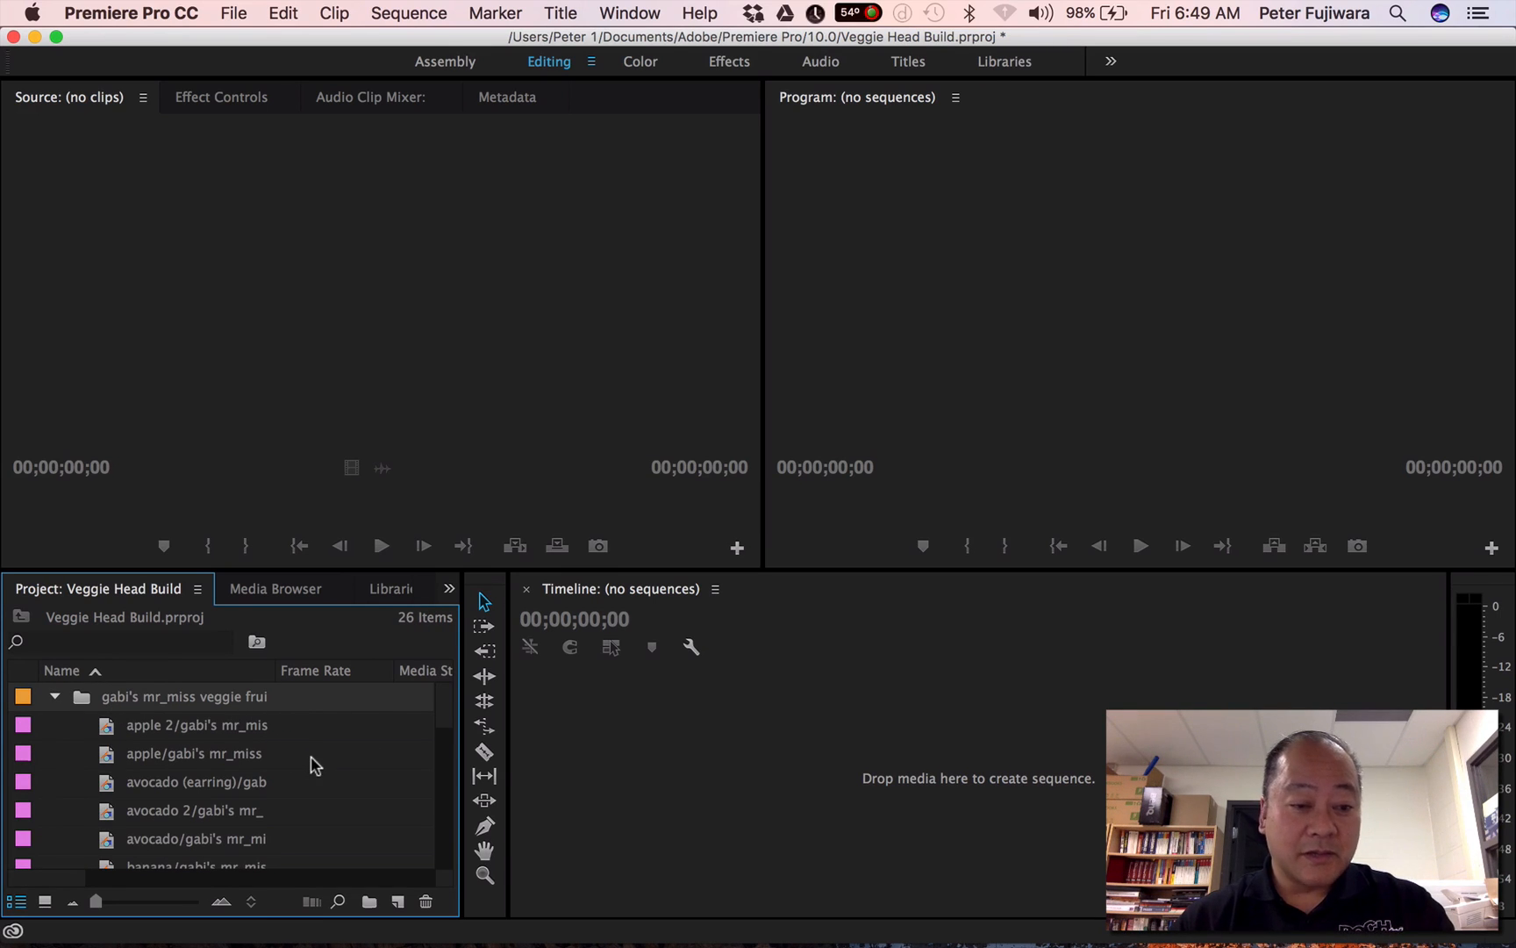
scroll(312, 761, "down", 10)
scroll(312, 761, "up", 6)
scroll(311, 762, "up", 3)
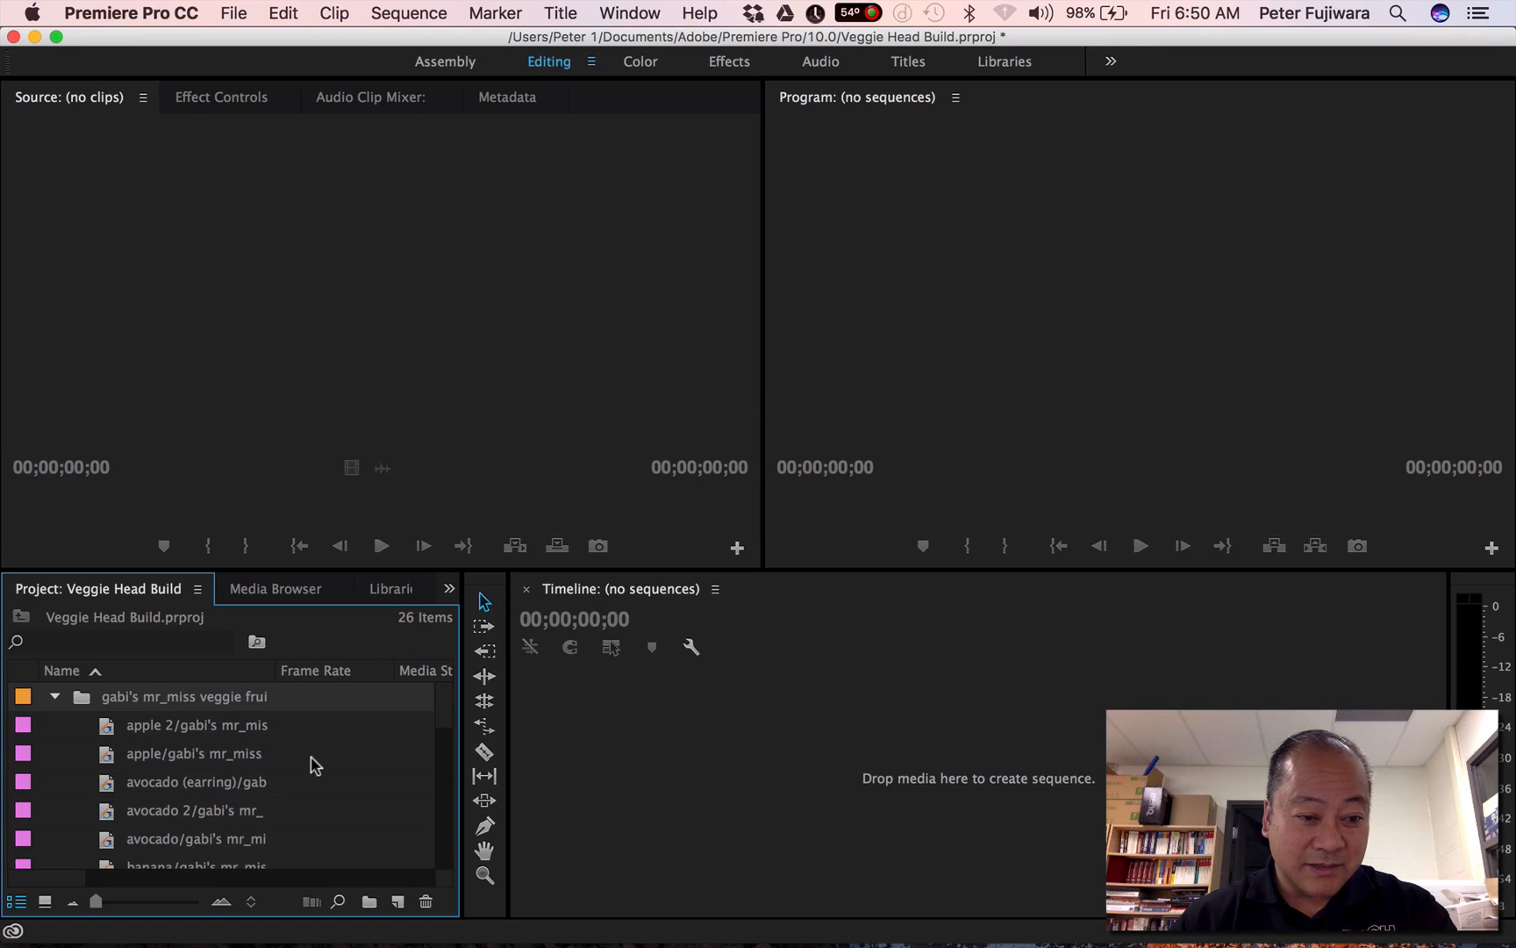
scroll(311, 762, "down", 8)
scroll(312, 762, "up", 2)
scroll(311, 761, "up", 5)
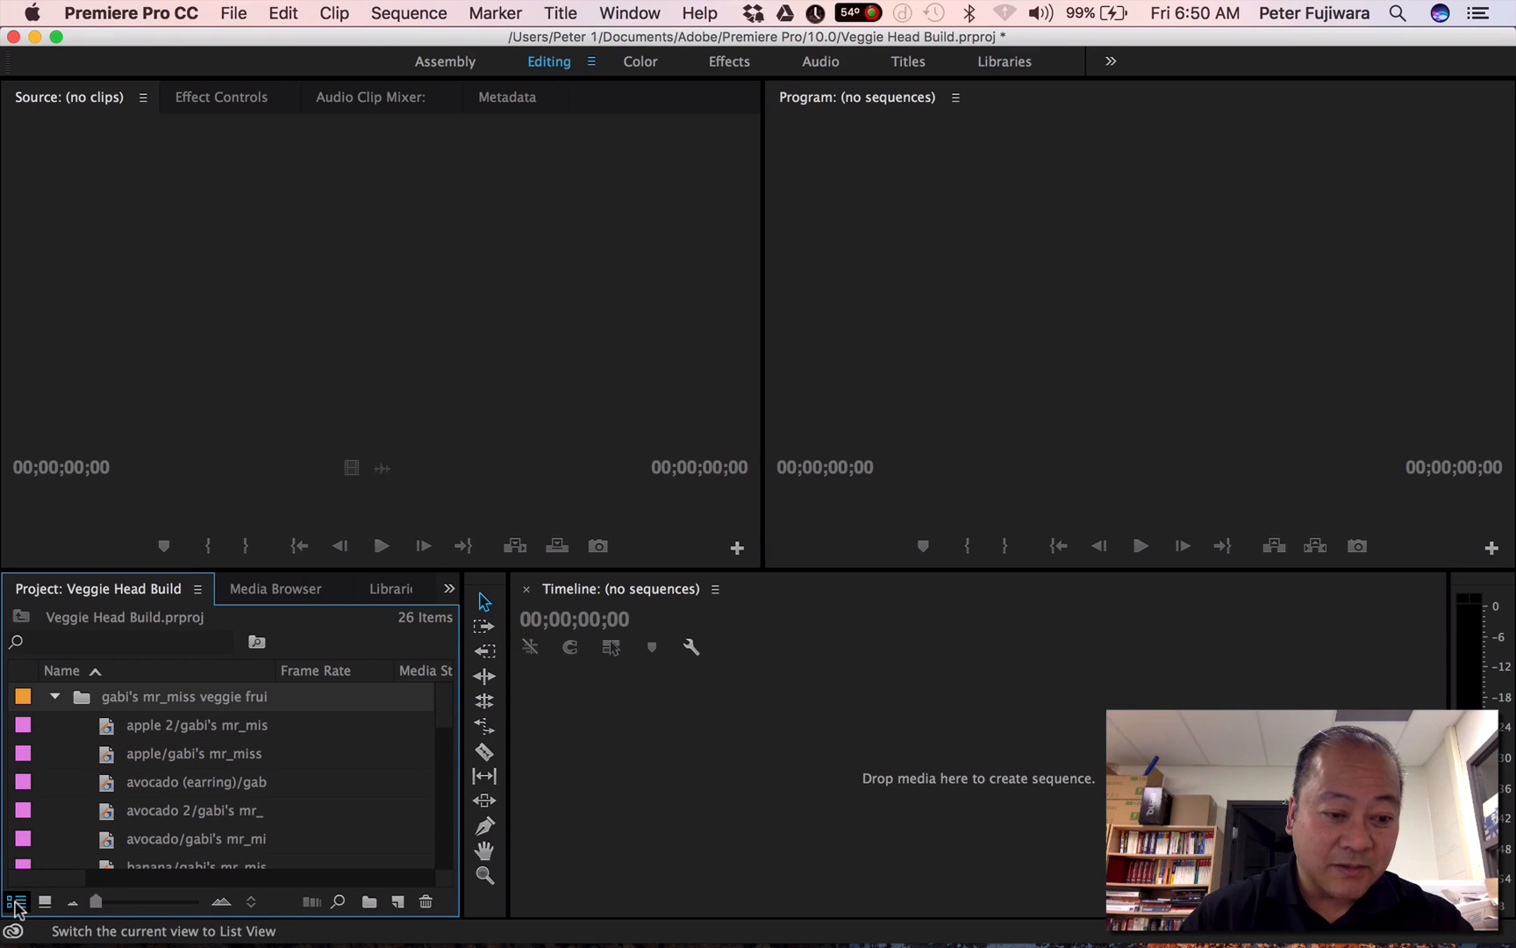
Open the imported bin in icon view, load its veggie fruit head sequence into the timeline, and close the bin window
left_click(45, 901)
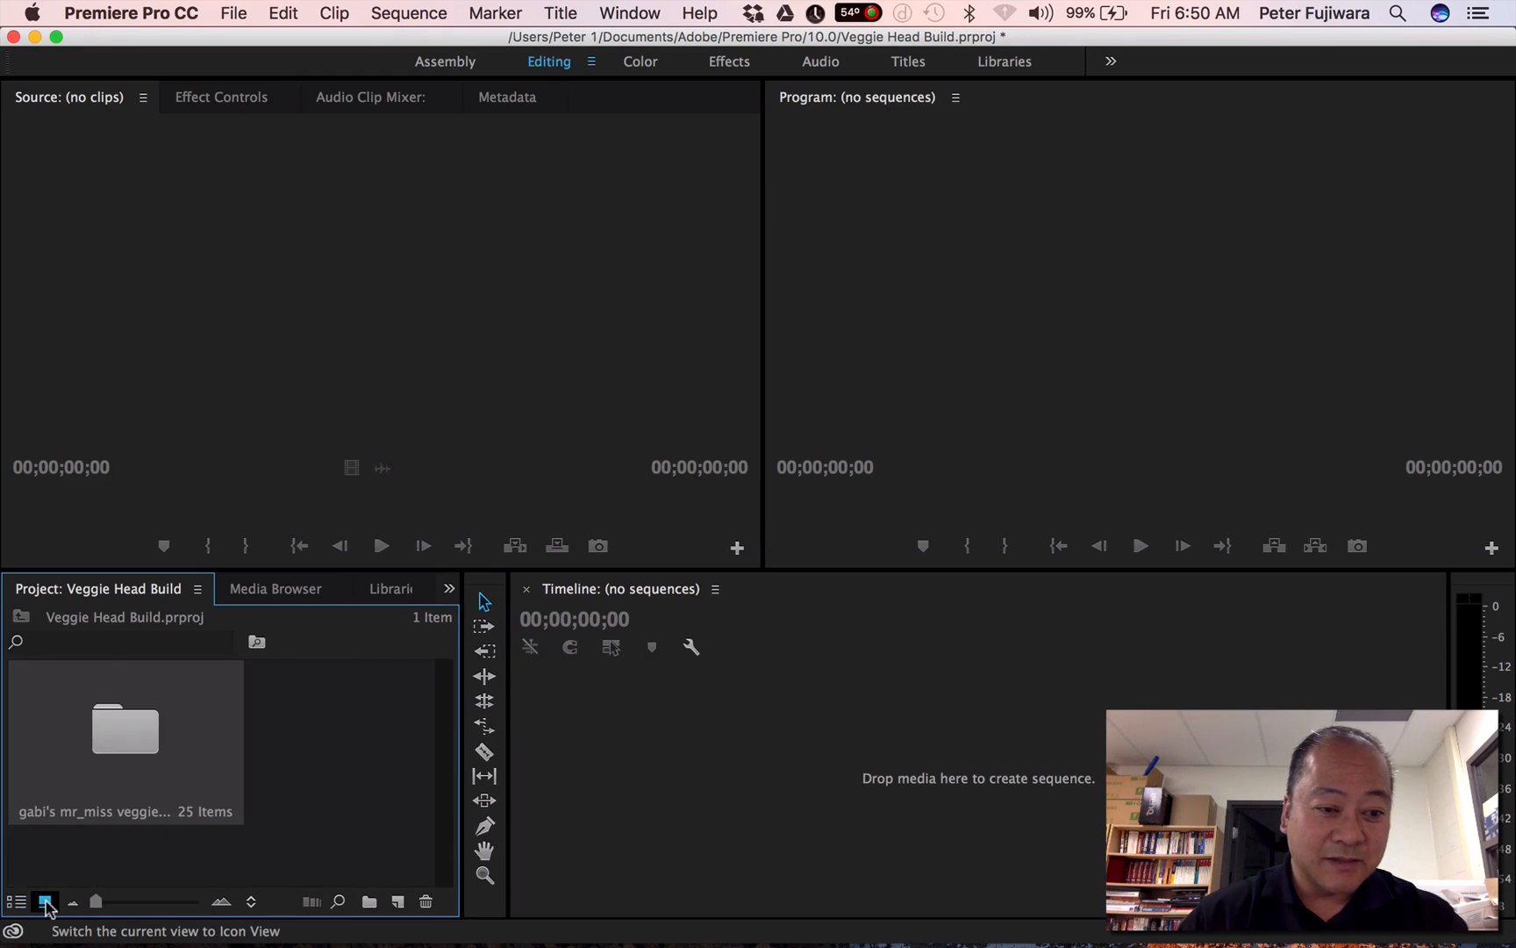
double_click(117, 735)
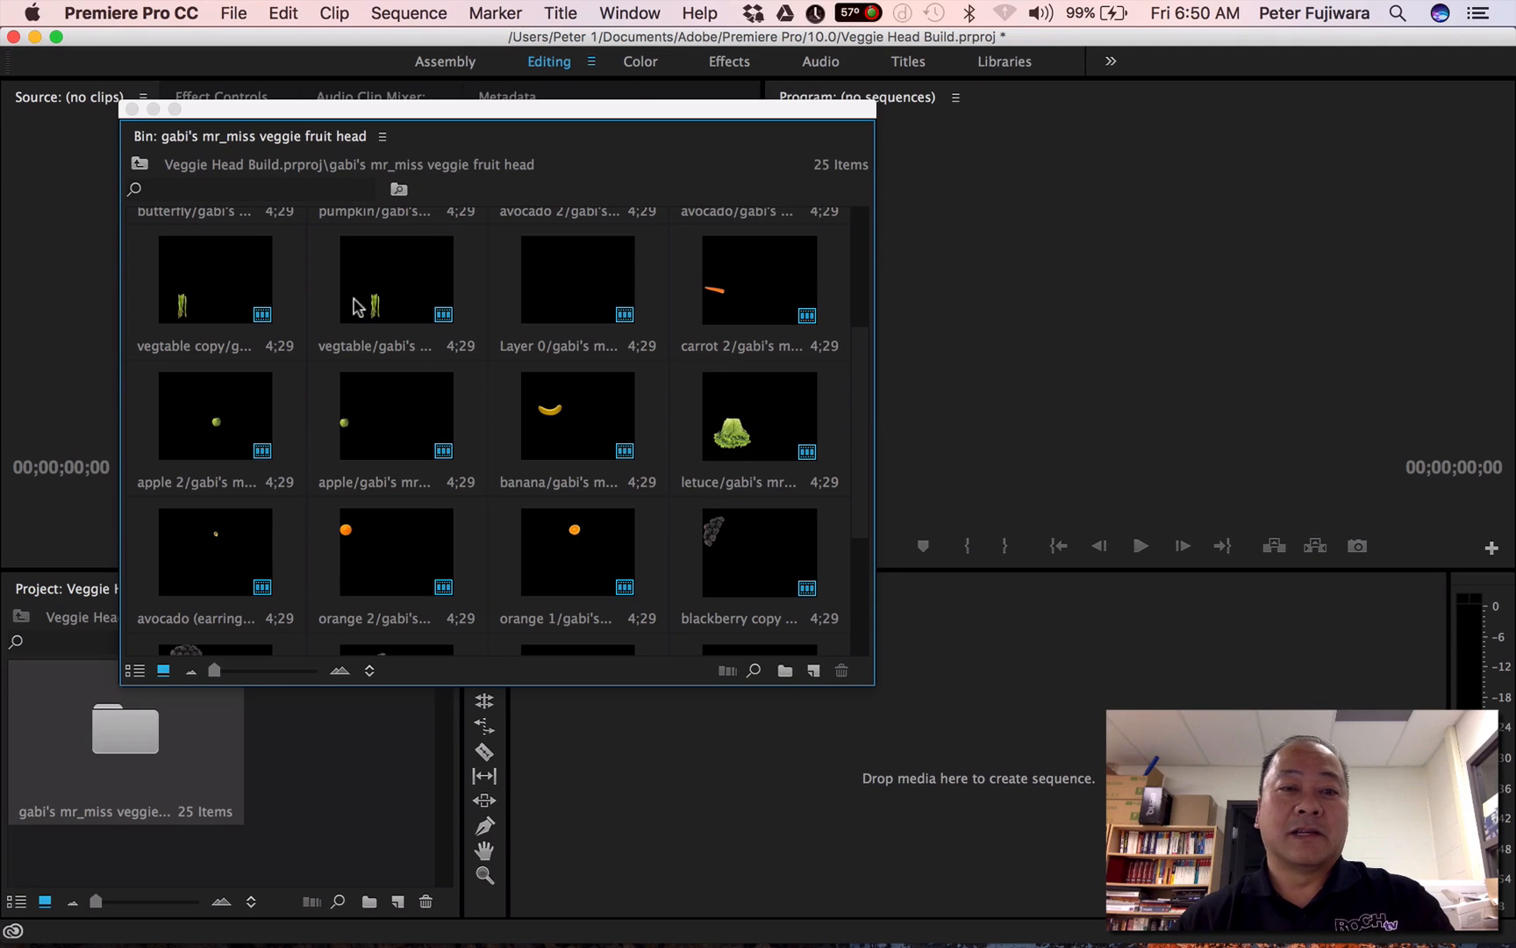
scroll(306, 330, "up", 3)
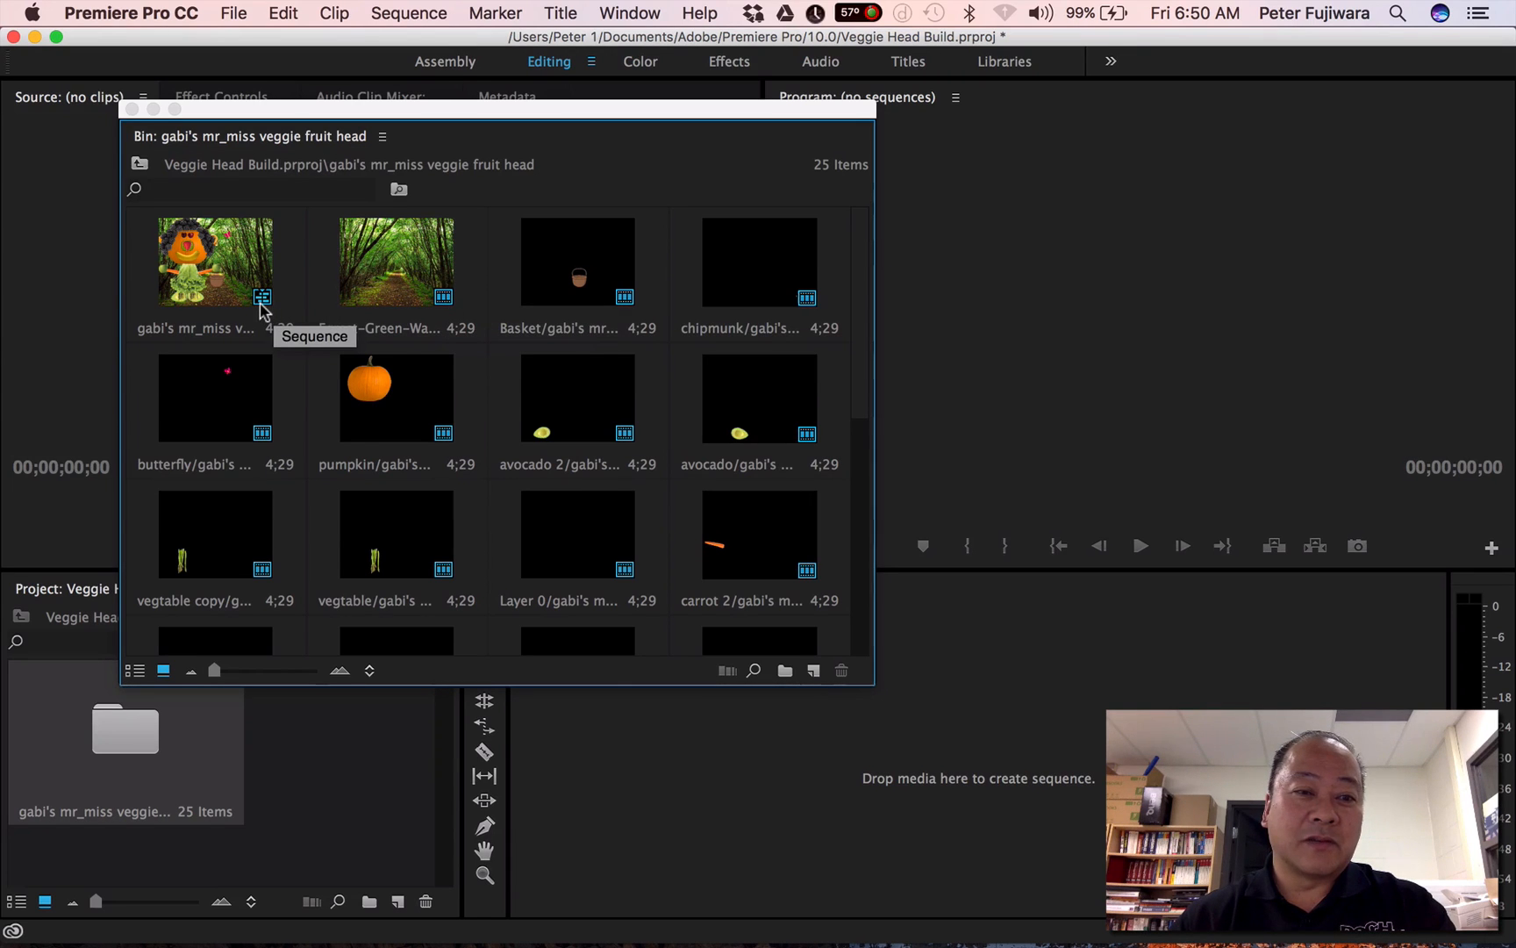
left_click(226, 269)
double_click(226, 269)
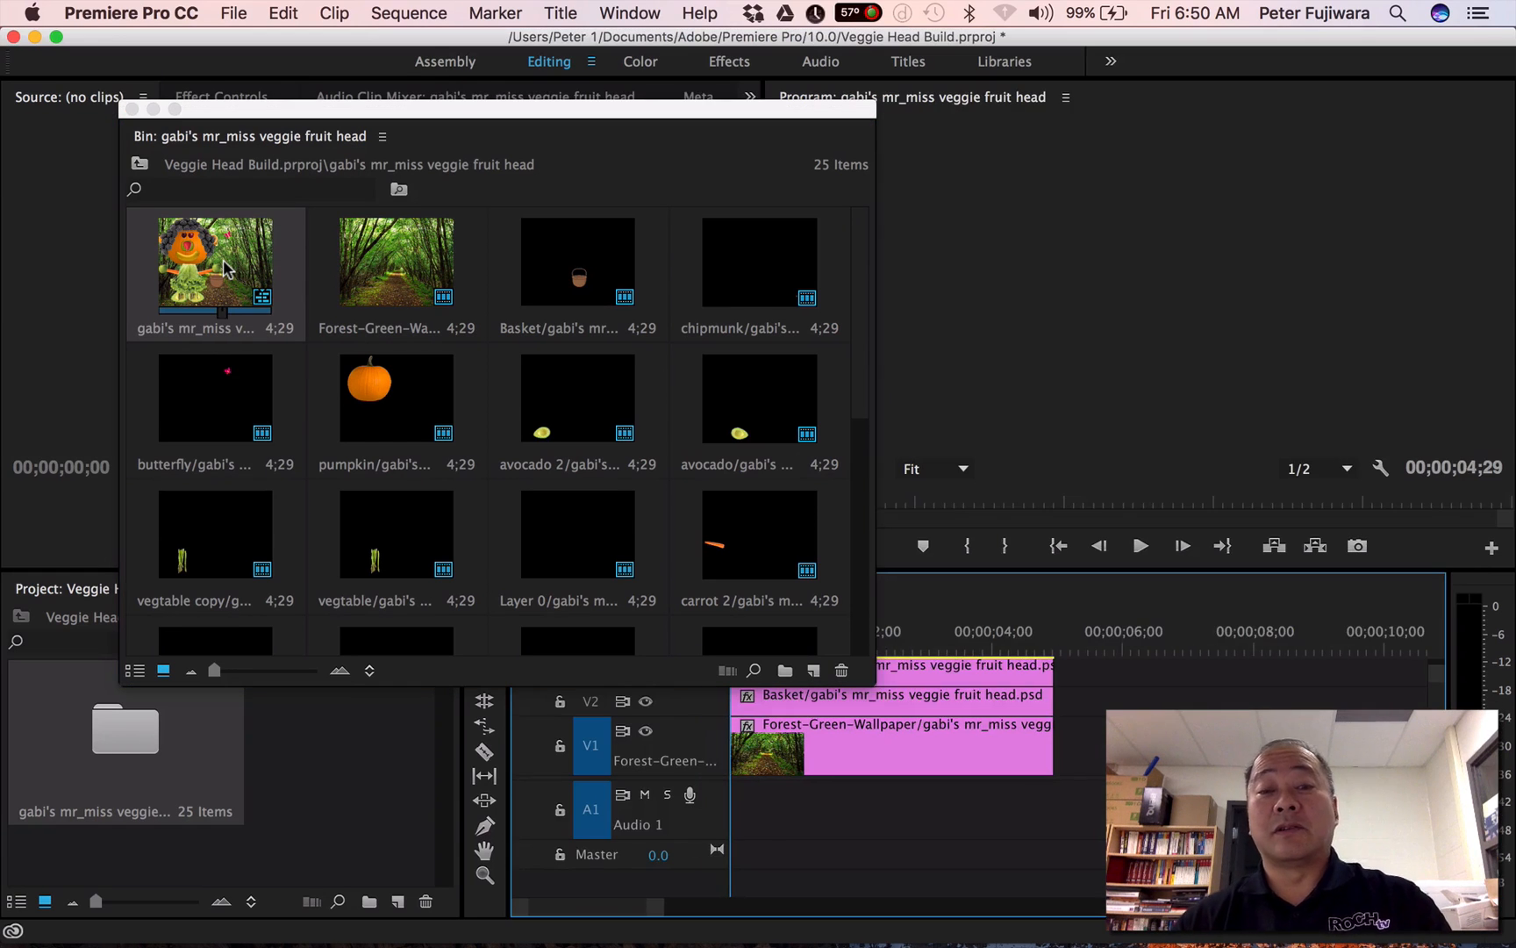
left_click(131, 109)
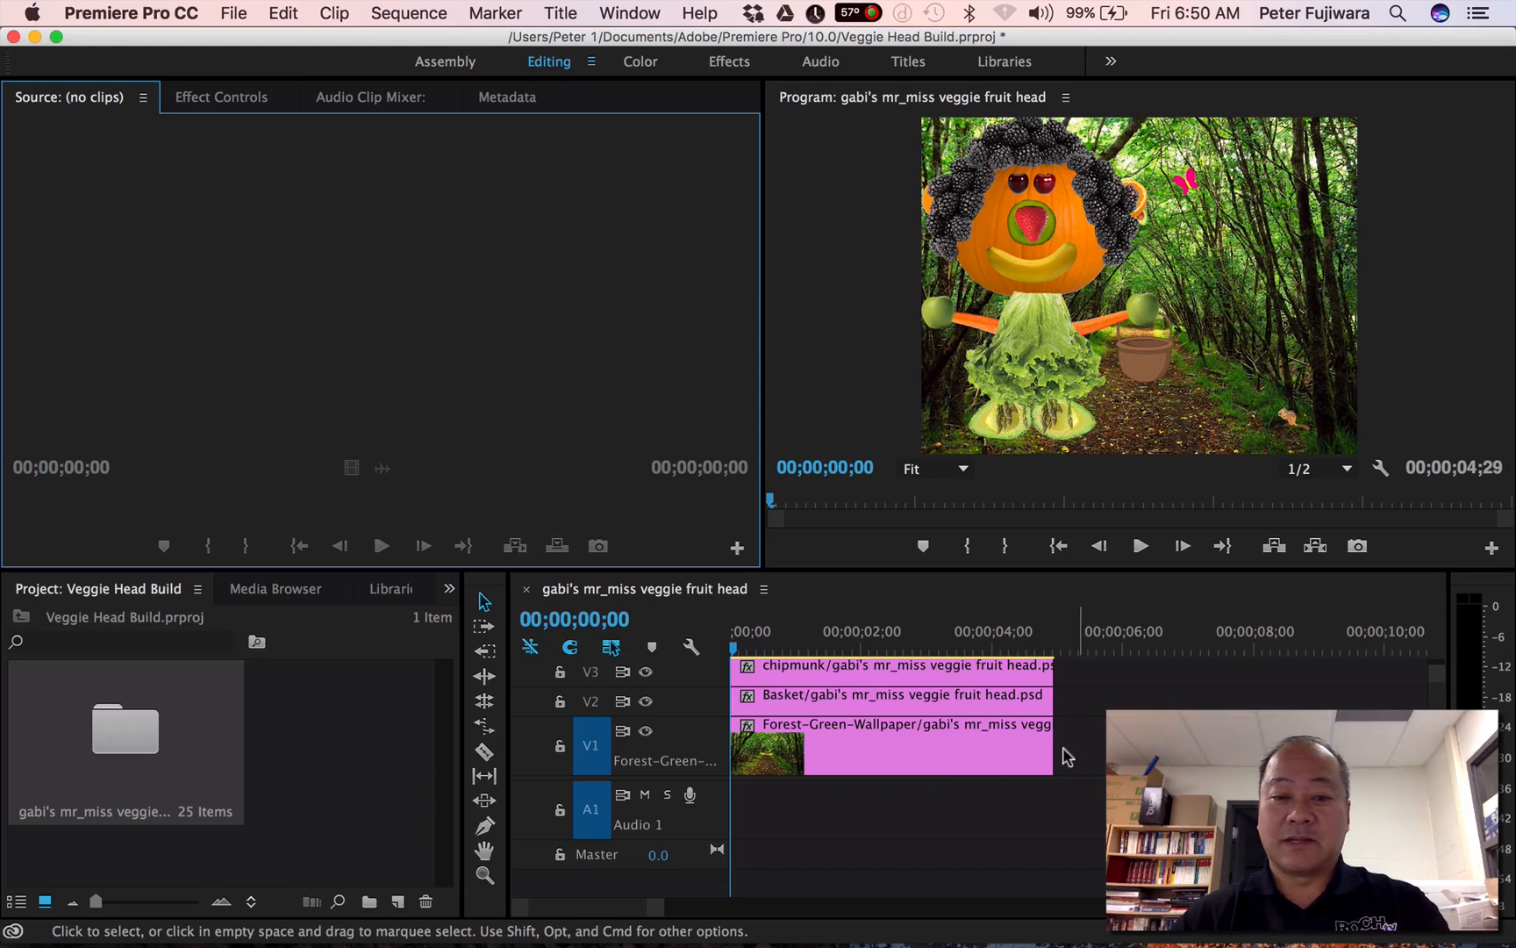
Maximize the timeline and reduce the video track heights to review the stacked layers from V1 to V25
left_click(971, 590)
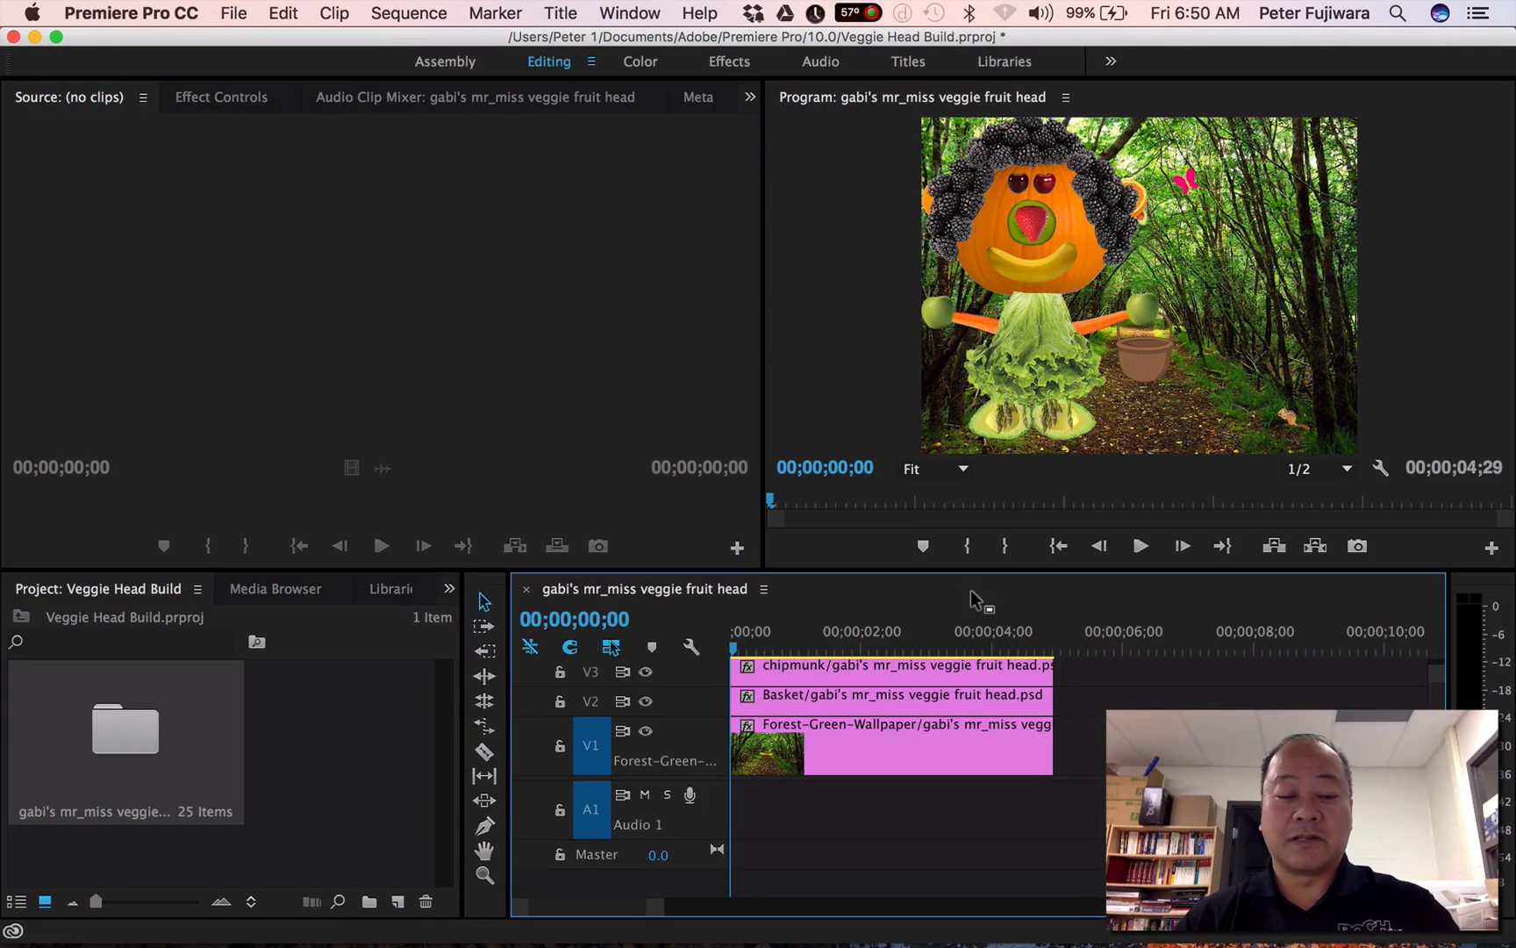
key("grave")
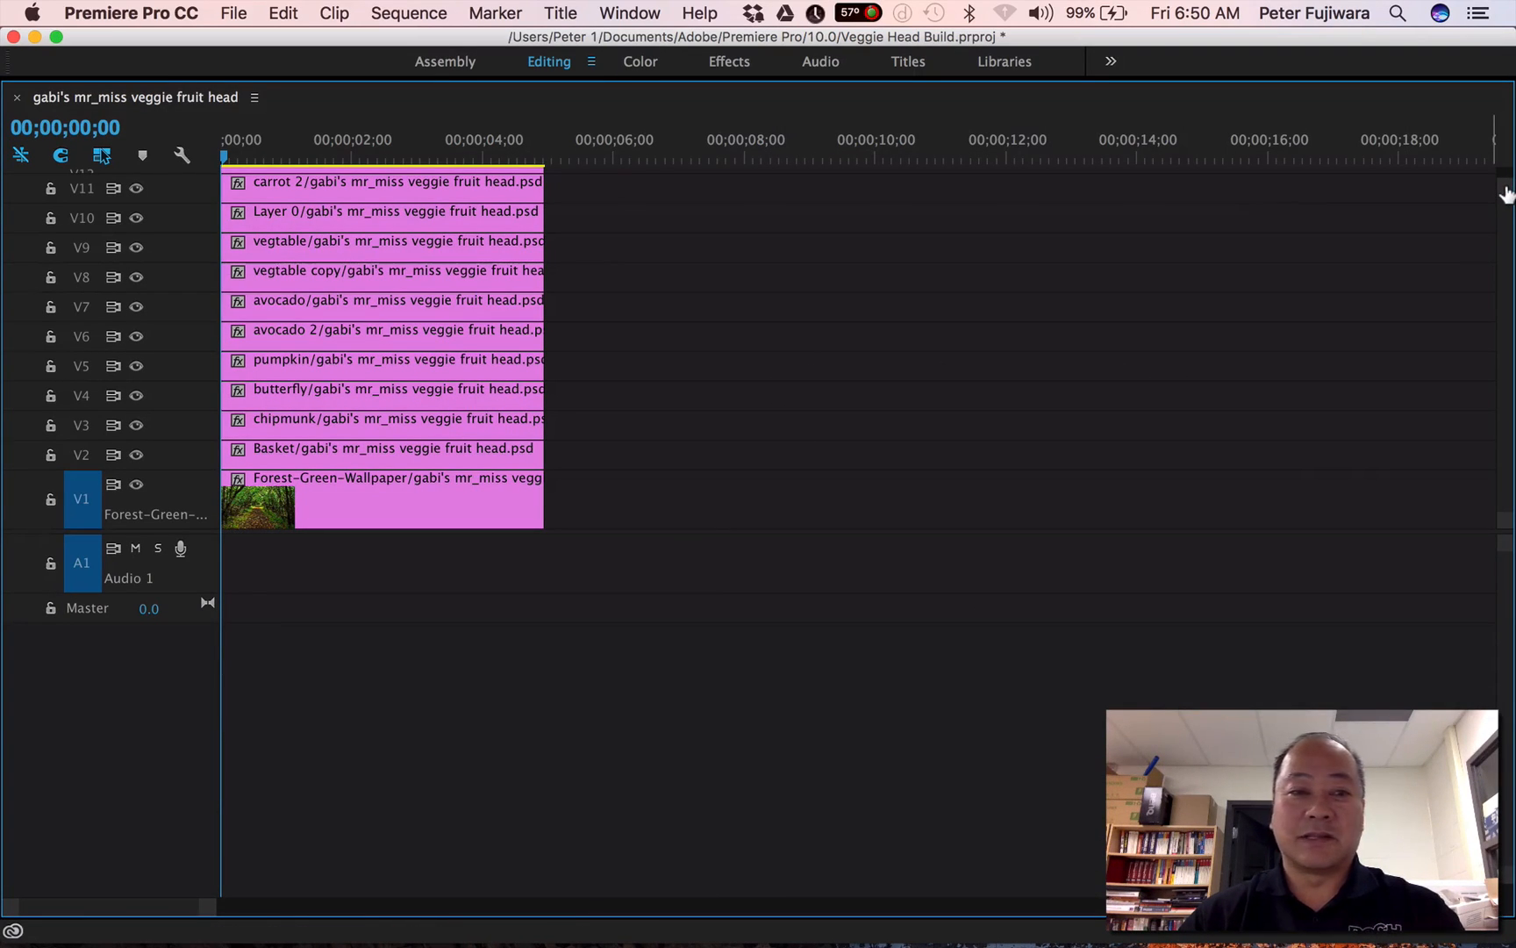
left_click_drag(1504, 179, 1504, 149)
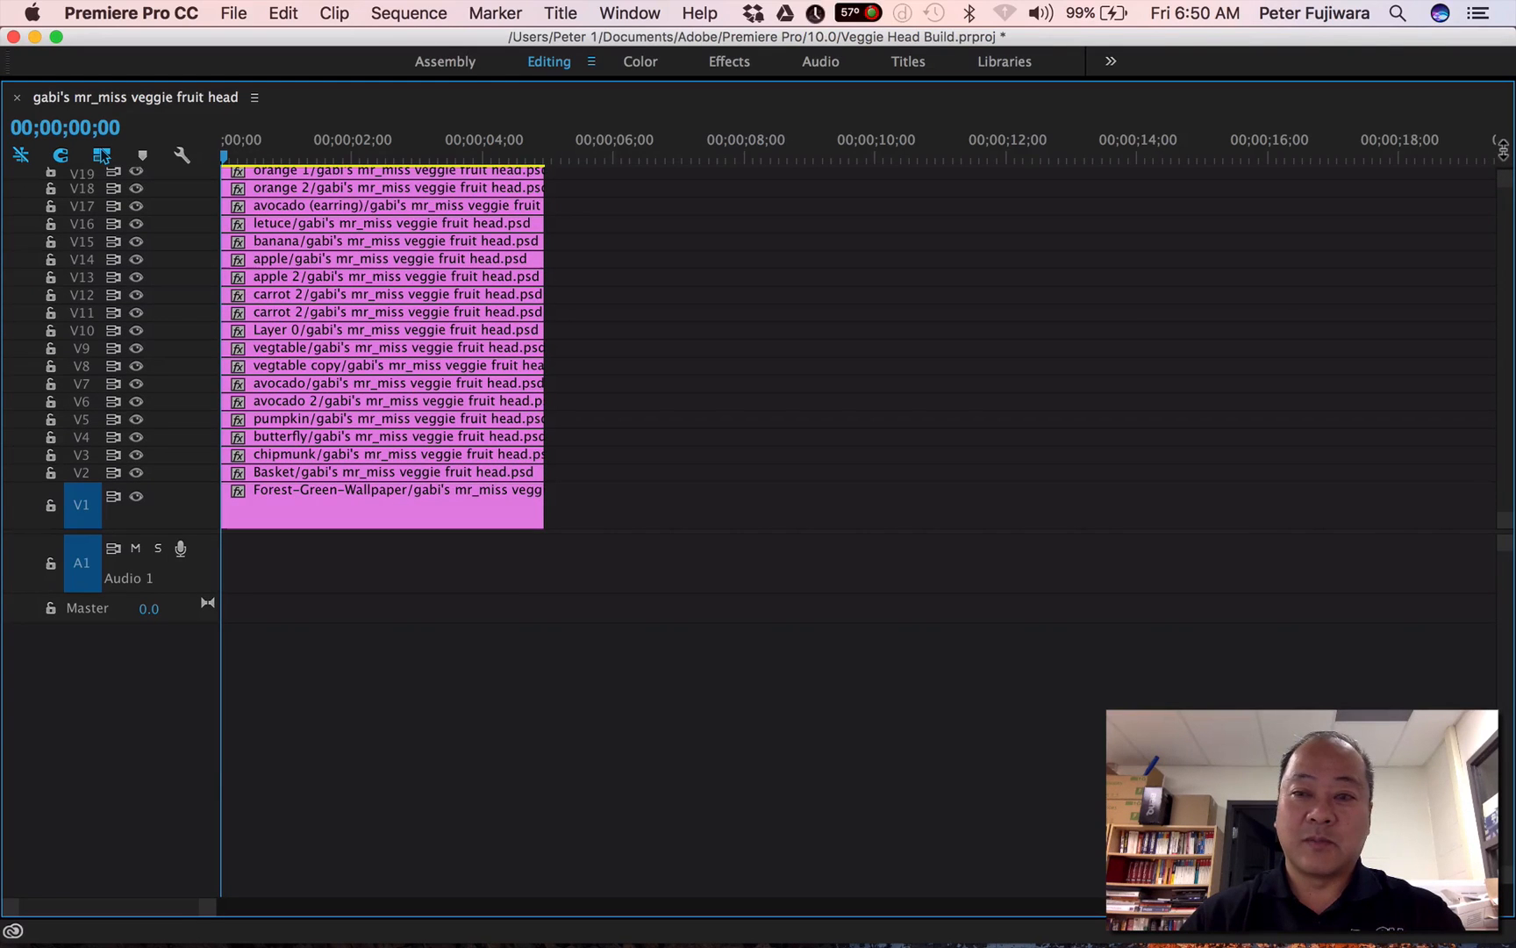
scroll(762, 277, "up", 3)
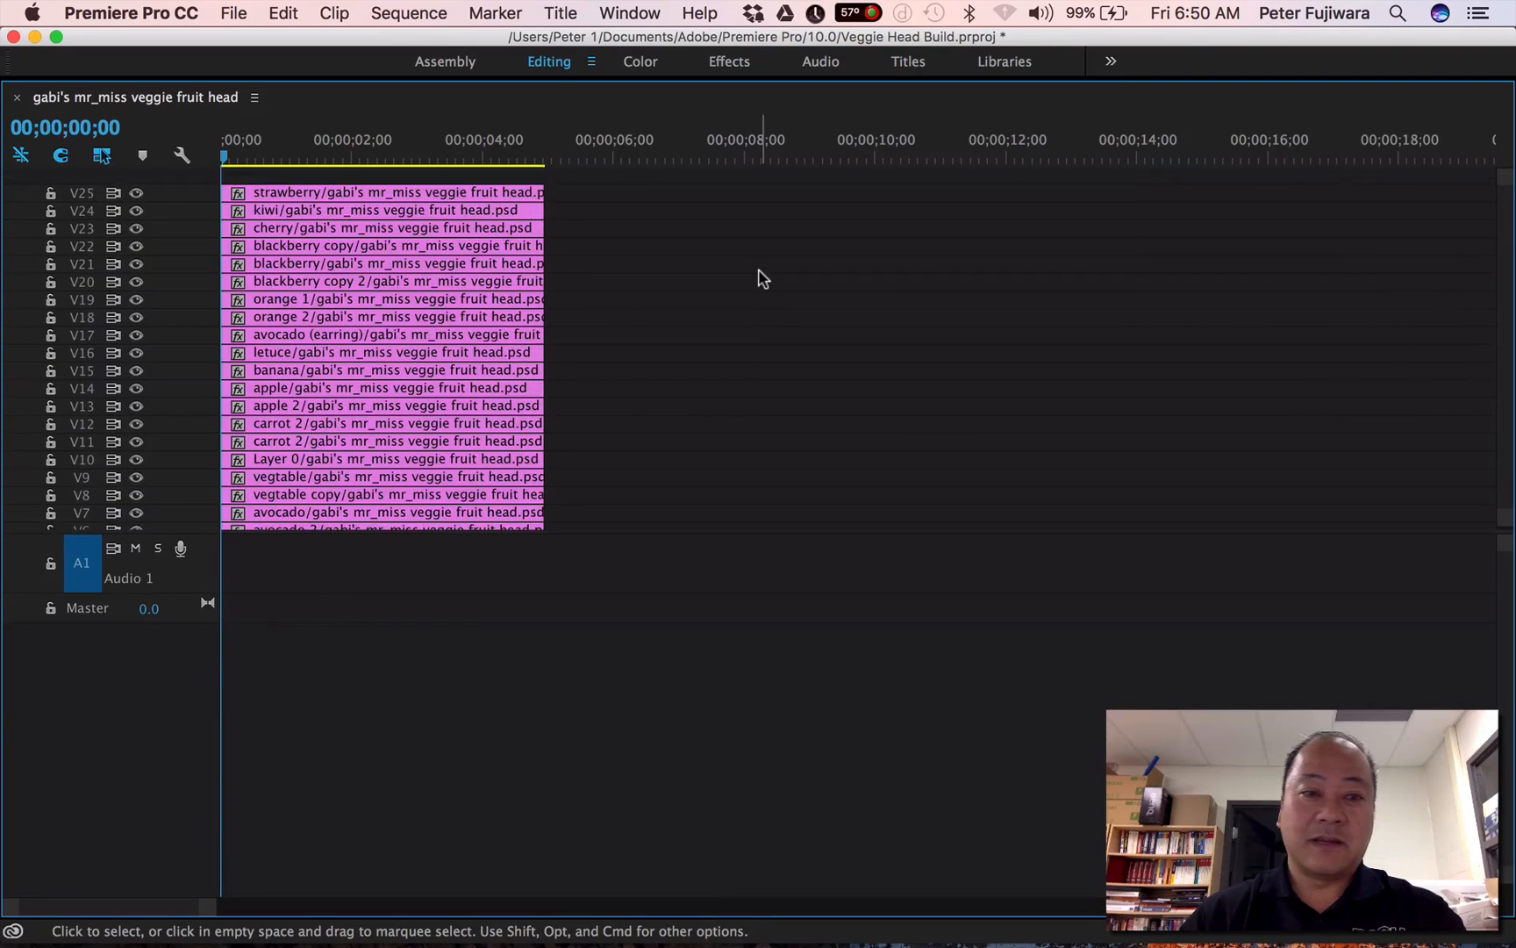
scroll(762, 277, "down", 3)
scroll(762, 277, "up", 4)
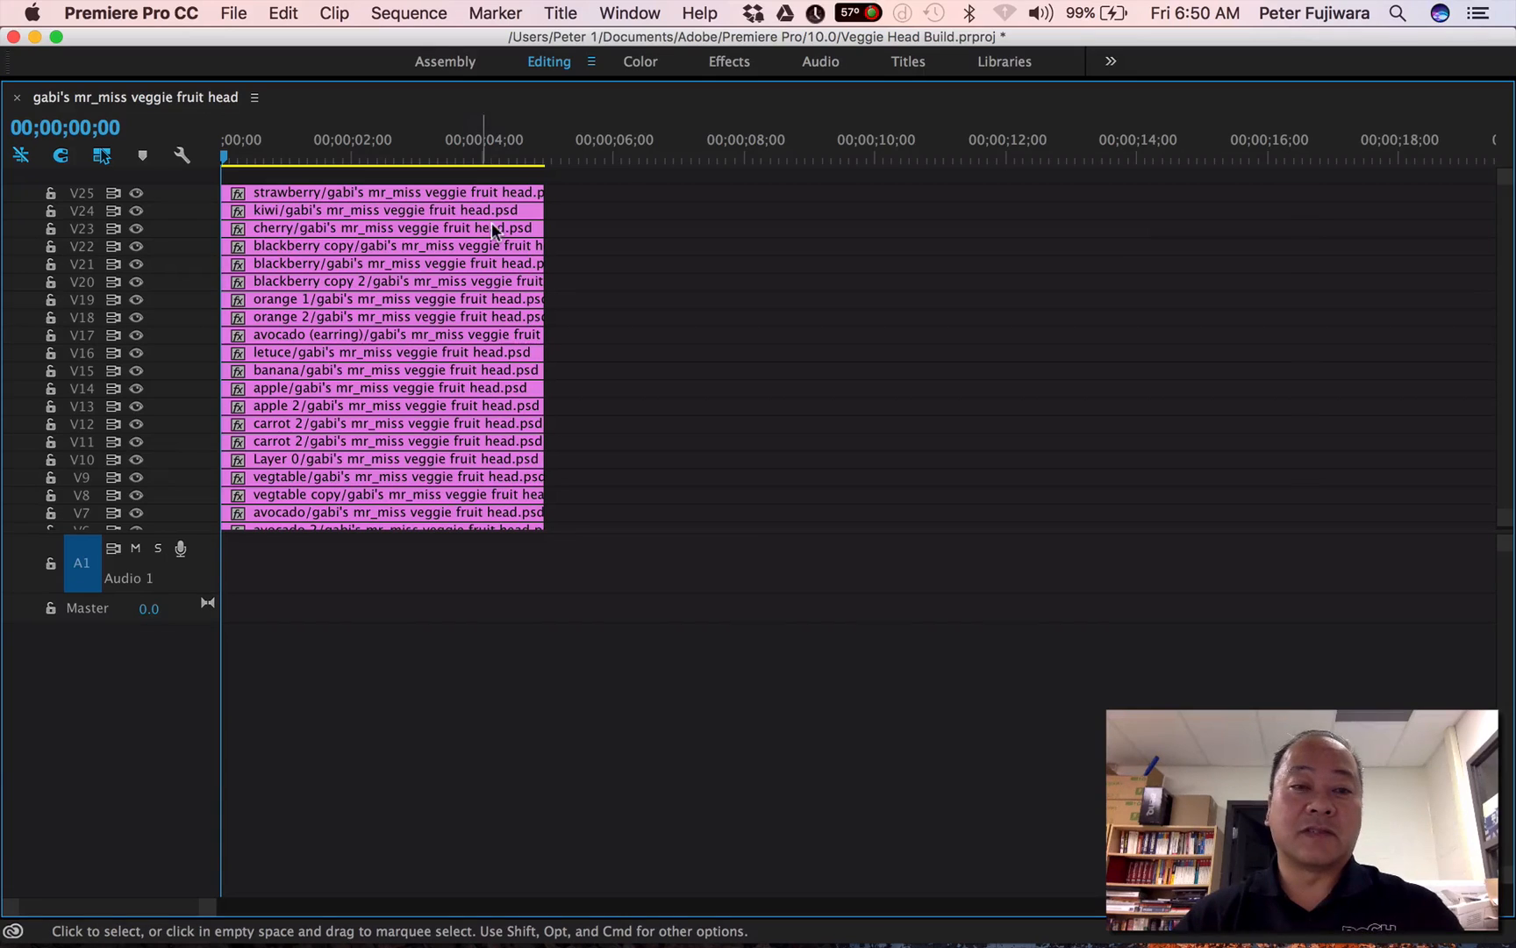
Extend all the layer clips together to a duration of about 13 seconds, leaving them deselected
left_click(419, 195)
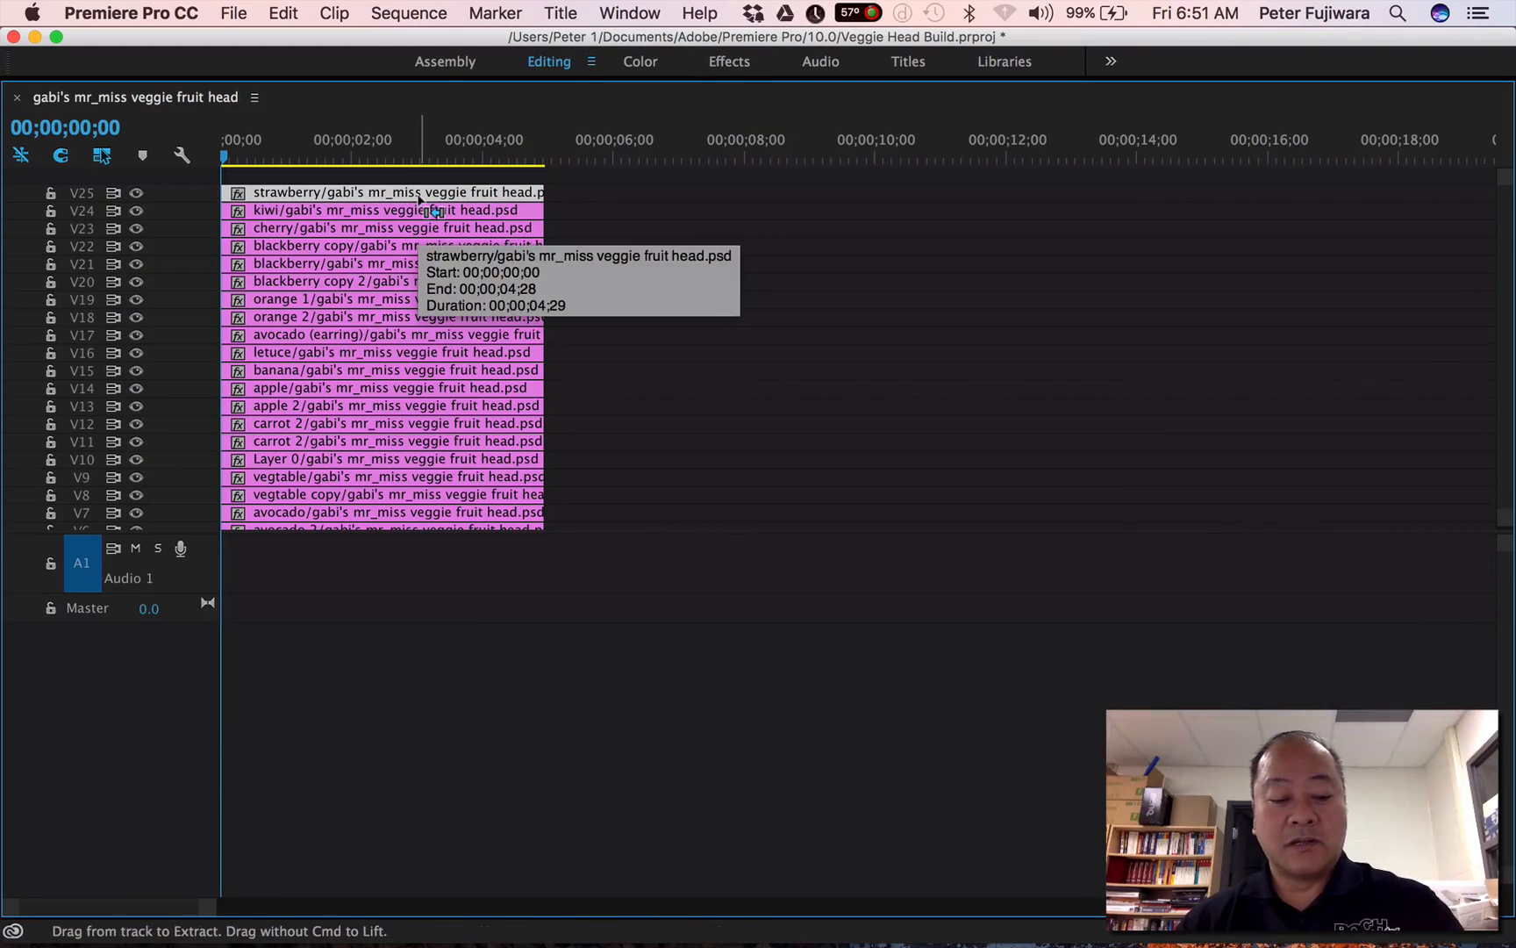
left_click(430, 210)
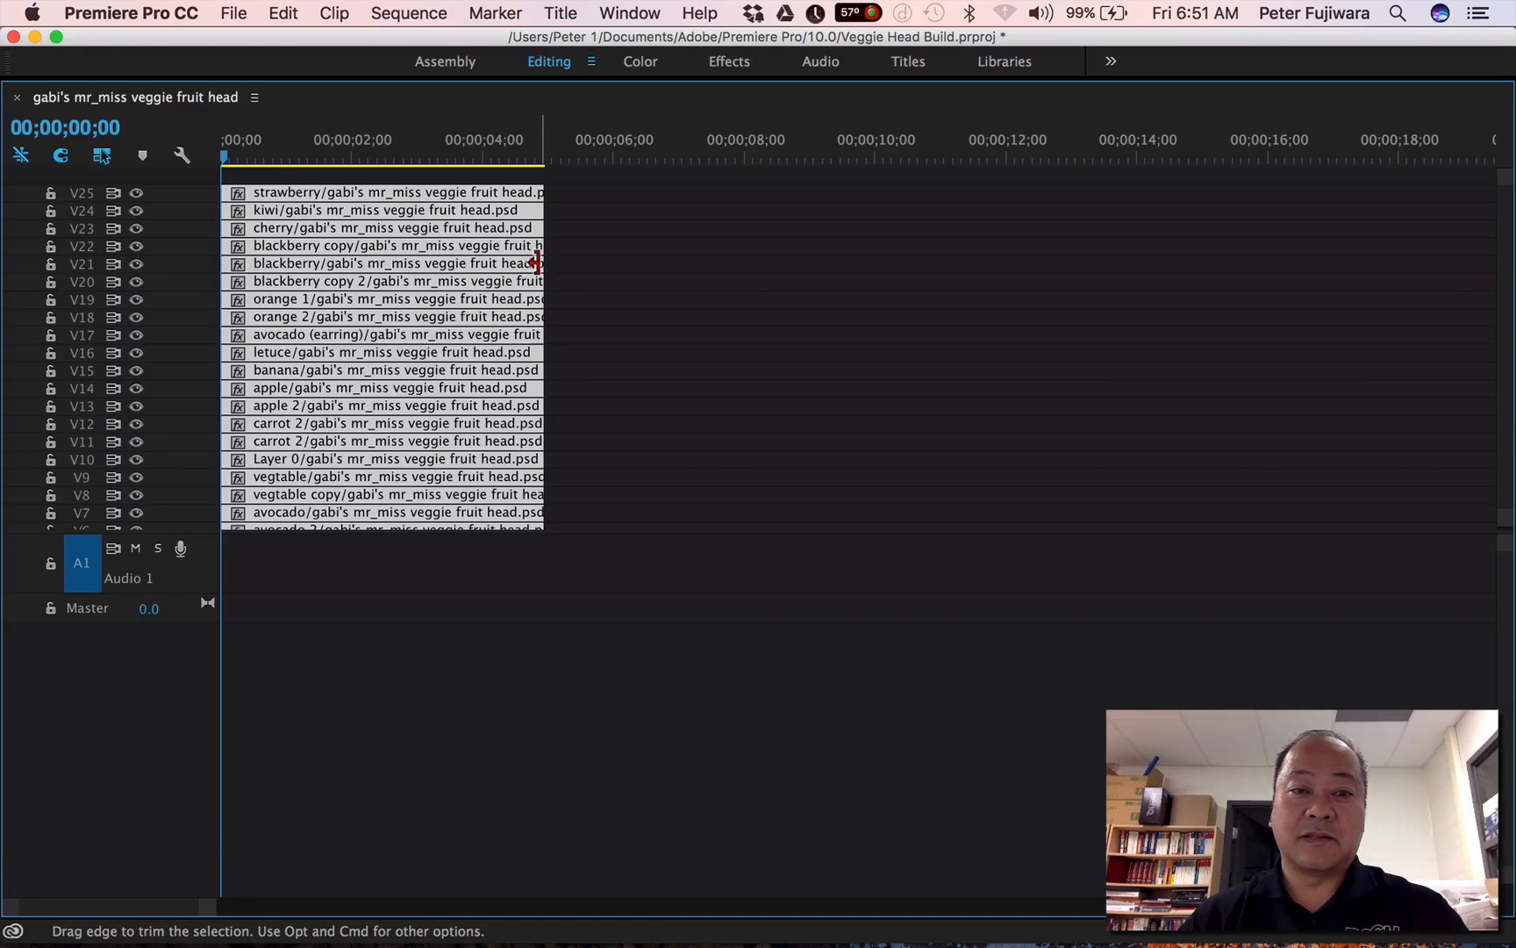
left_click_drag(538, 262, 1066, 284)
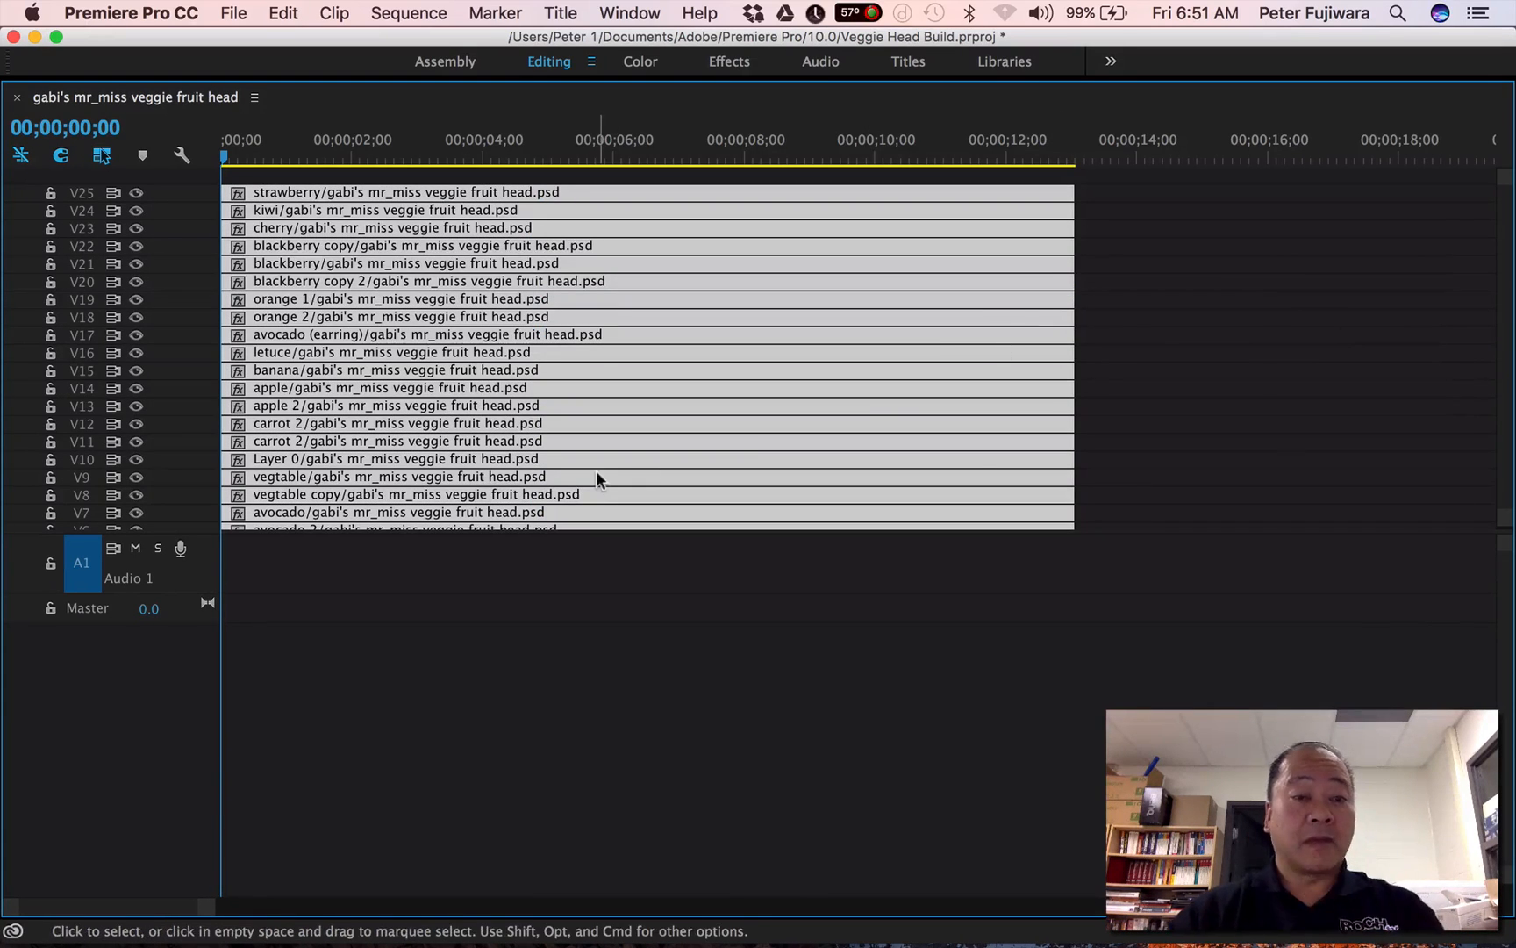
mouse_move(571, 515)
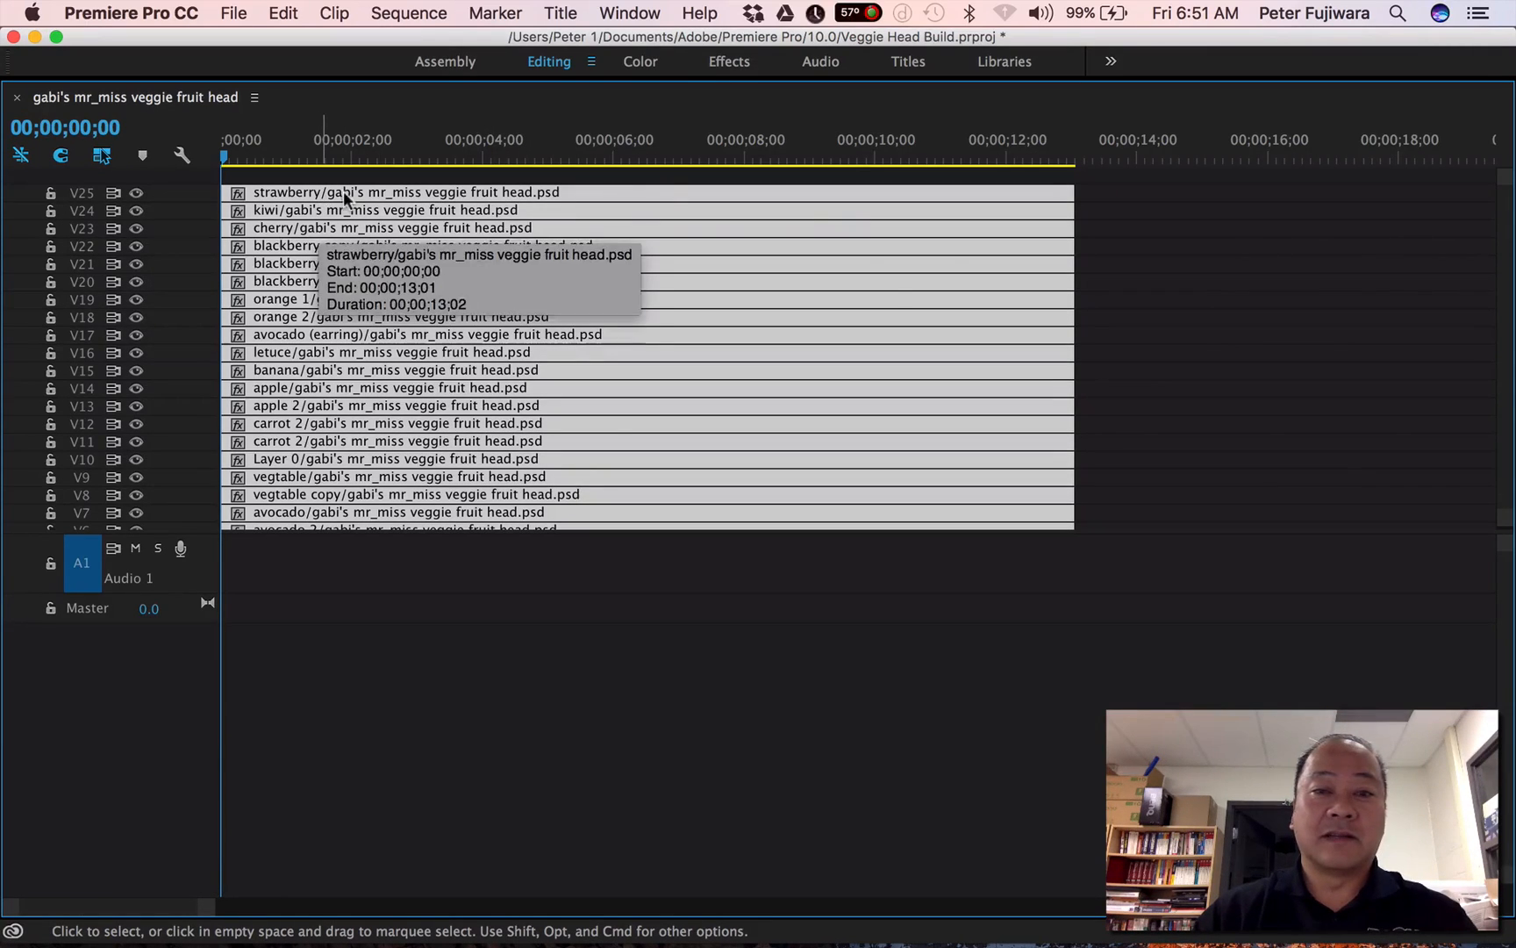
left_click(1231, 246)
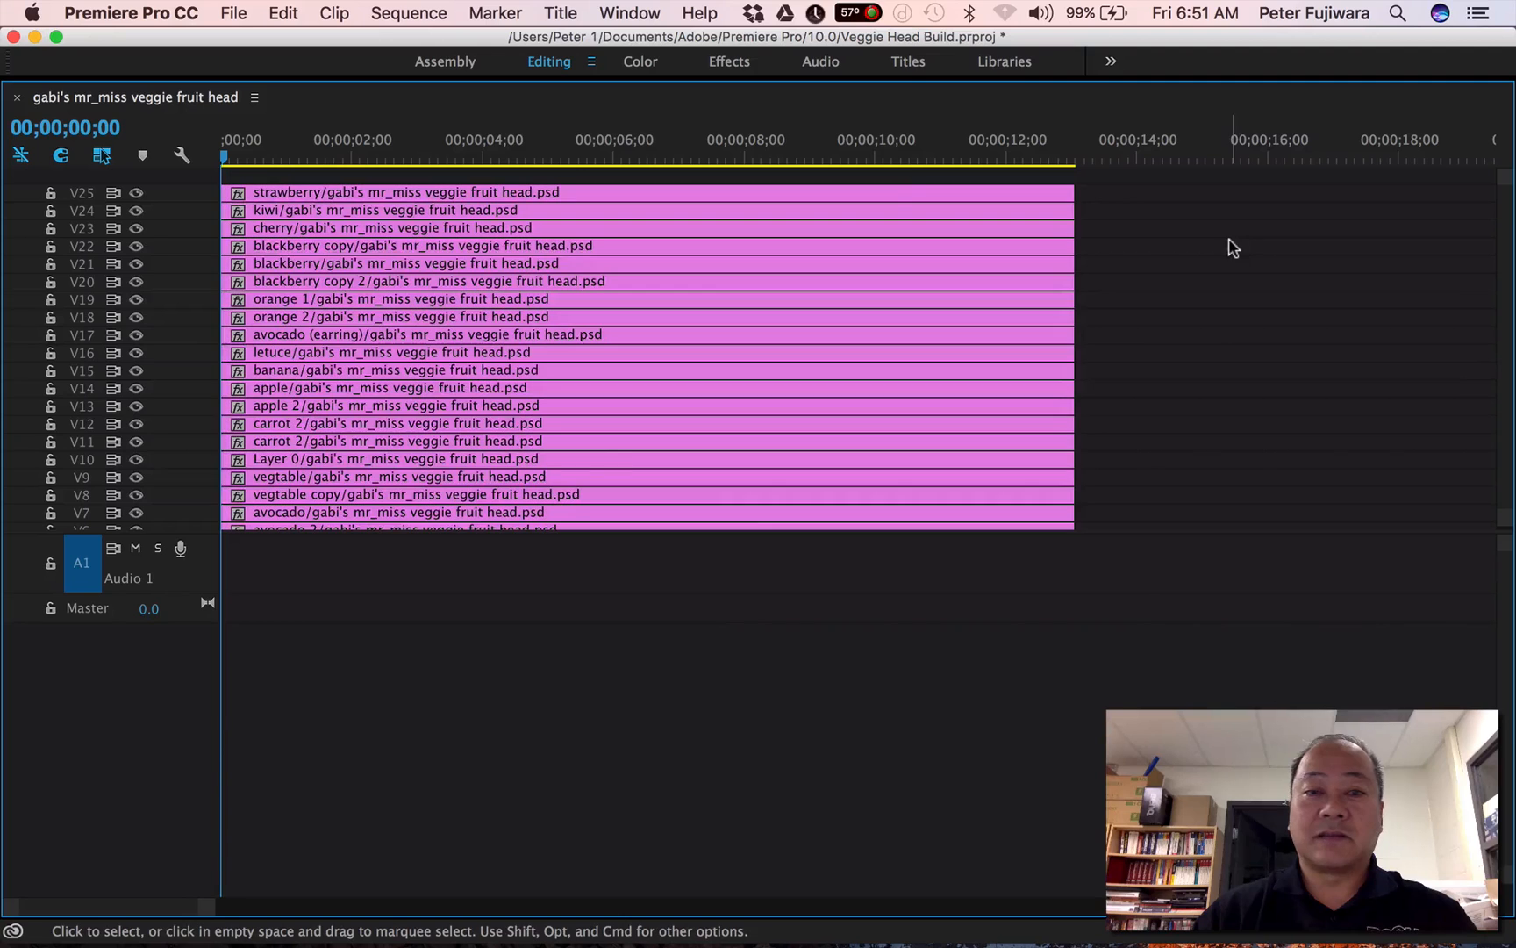
Trim the starts of the strawberry, kiwi, cherry and blackberry copy clips on V25–V22 to about 12.4, 12, 11.5 and 11 seconds
left_click(264, 193)
left_click_drag(228, 191, 1041, 194)
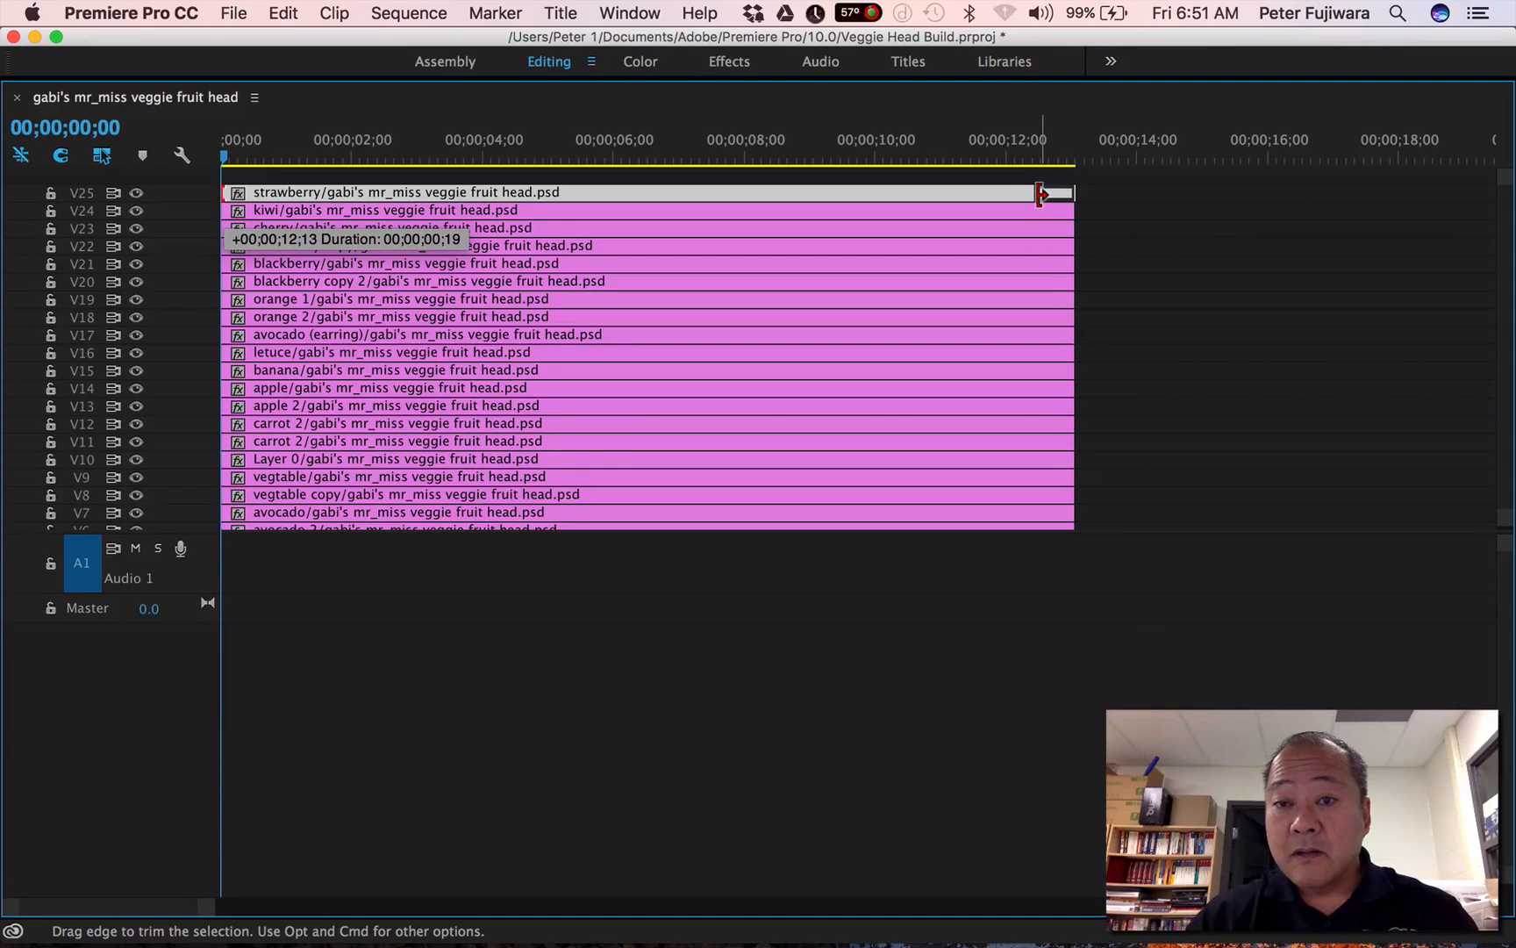
left_click_drag(1040, 195, 1042, 194)
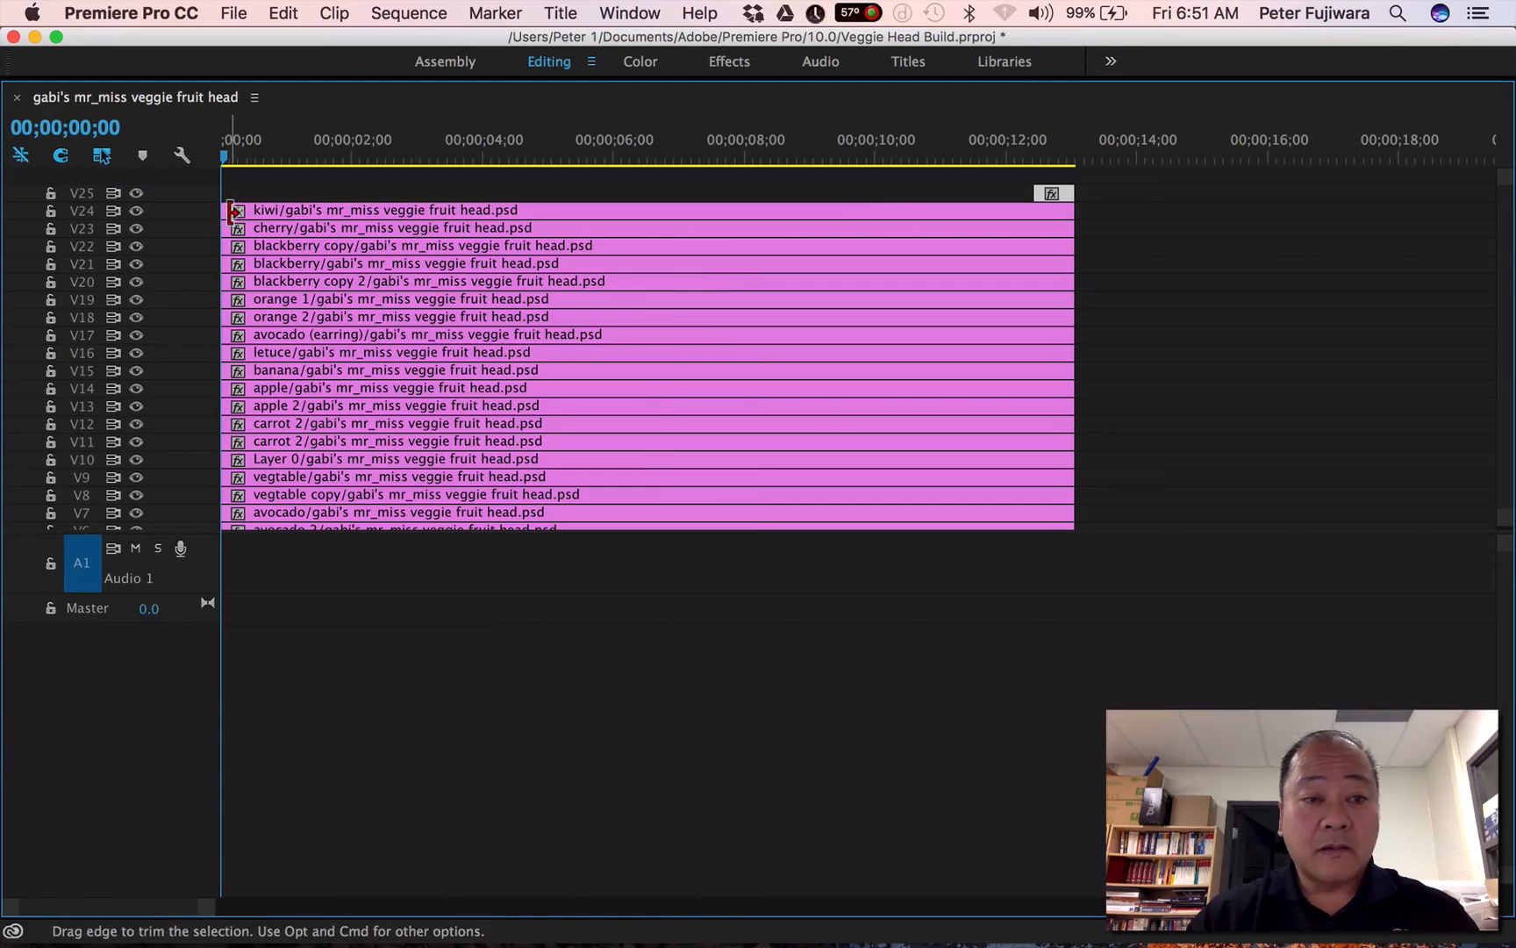
left_click_drag(227, 212, 1016, 211)
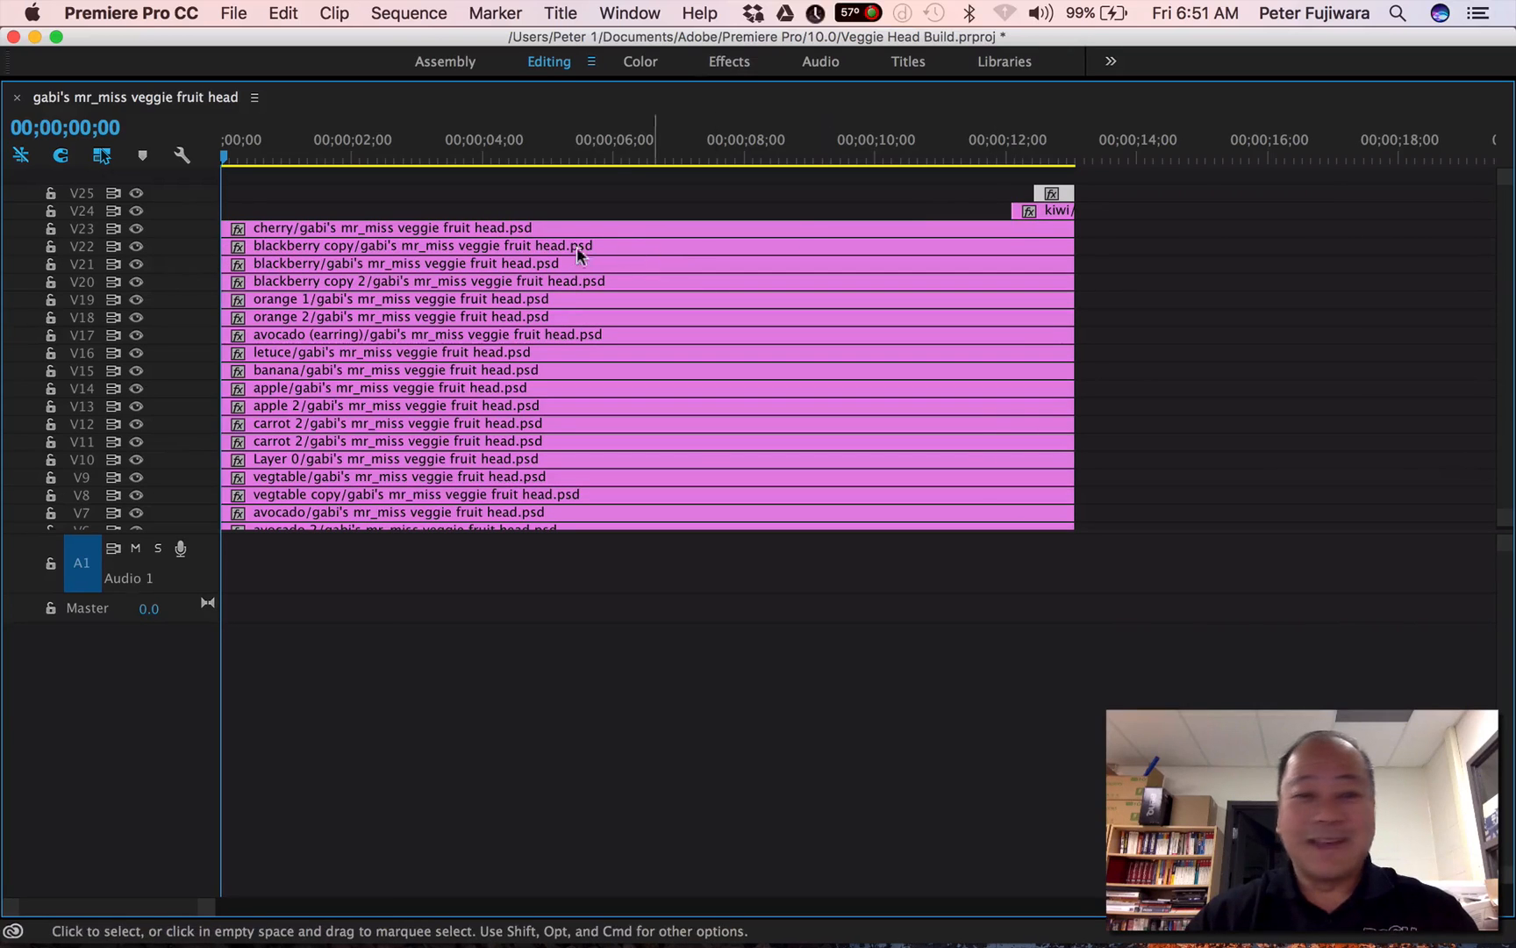
left_click_drag(227, 231, 978, 233)
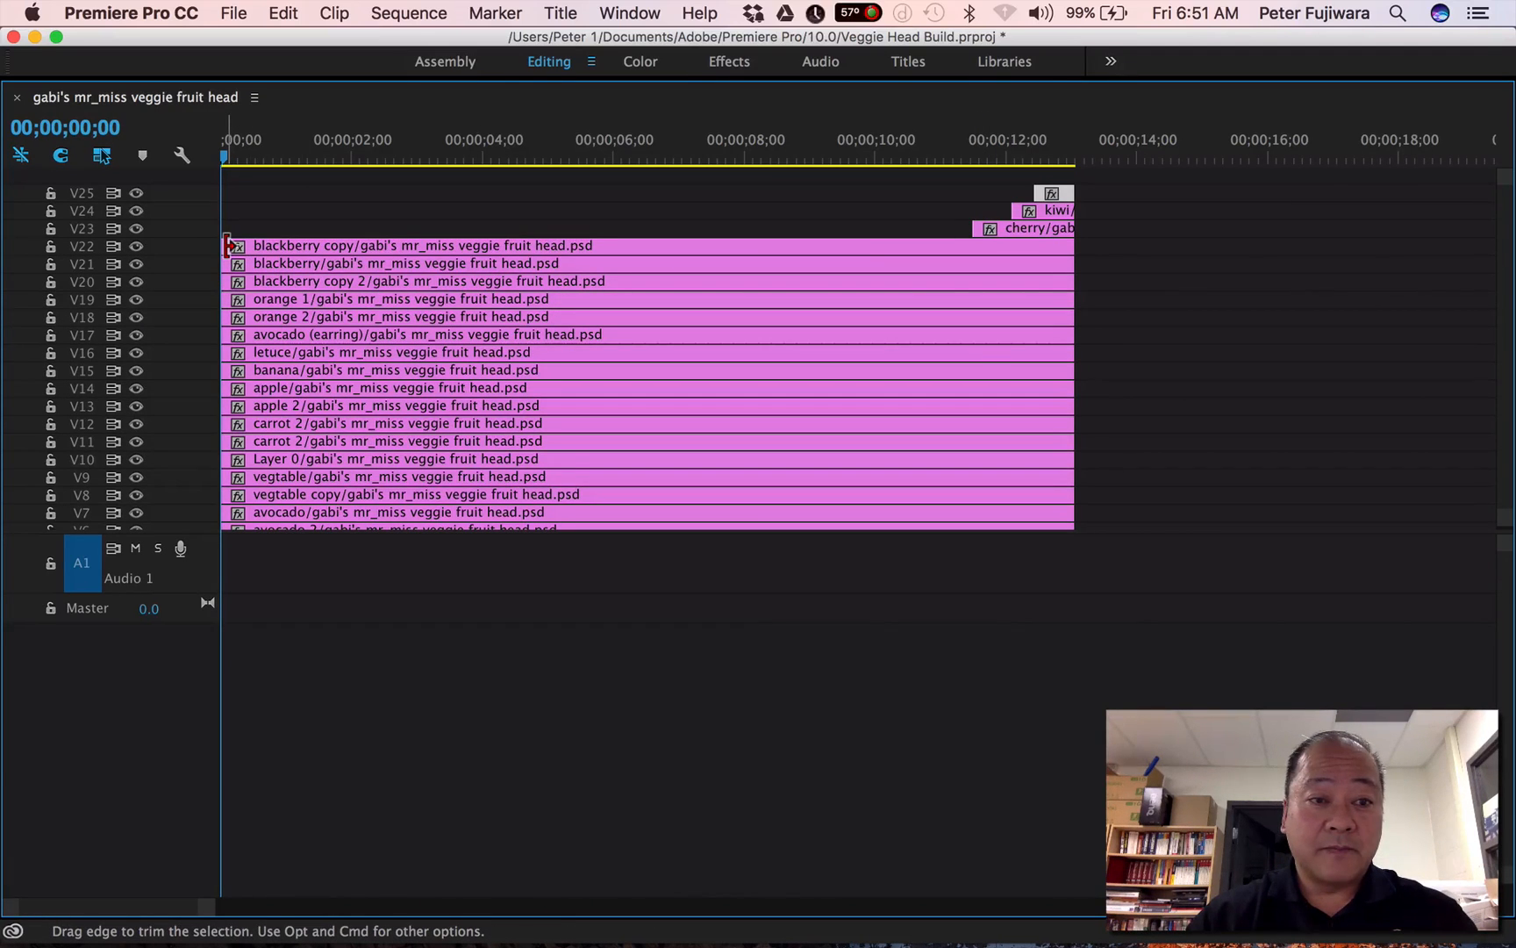
left_click_drag(228, 246, 941, 241)
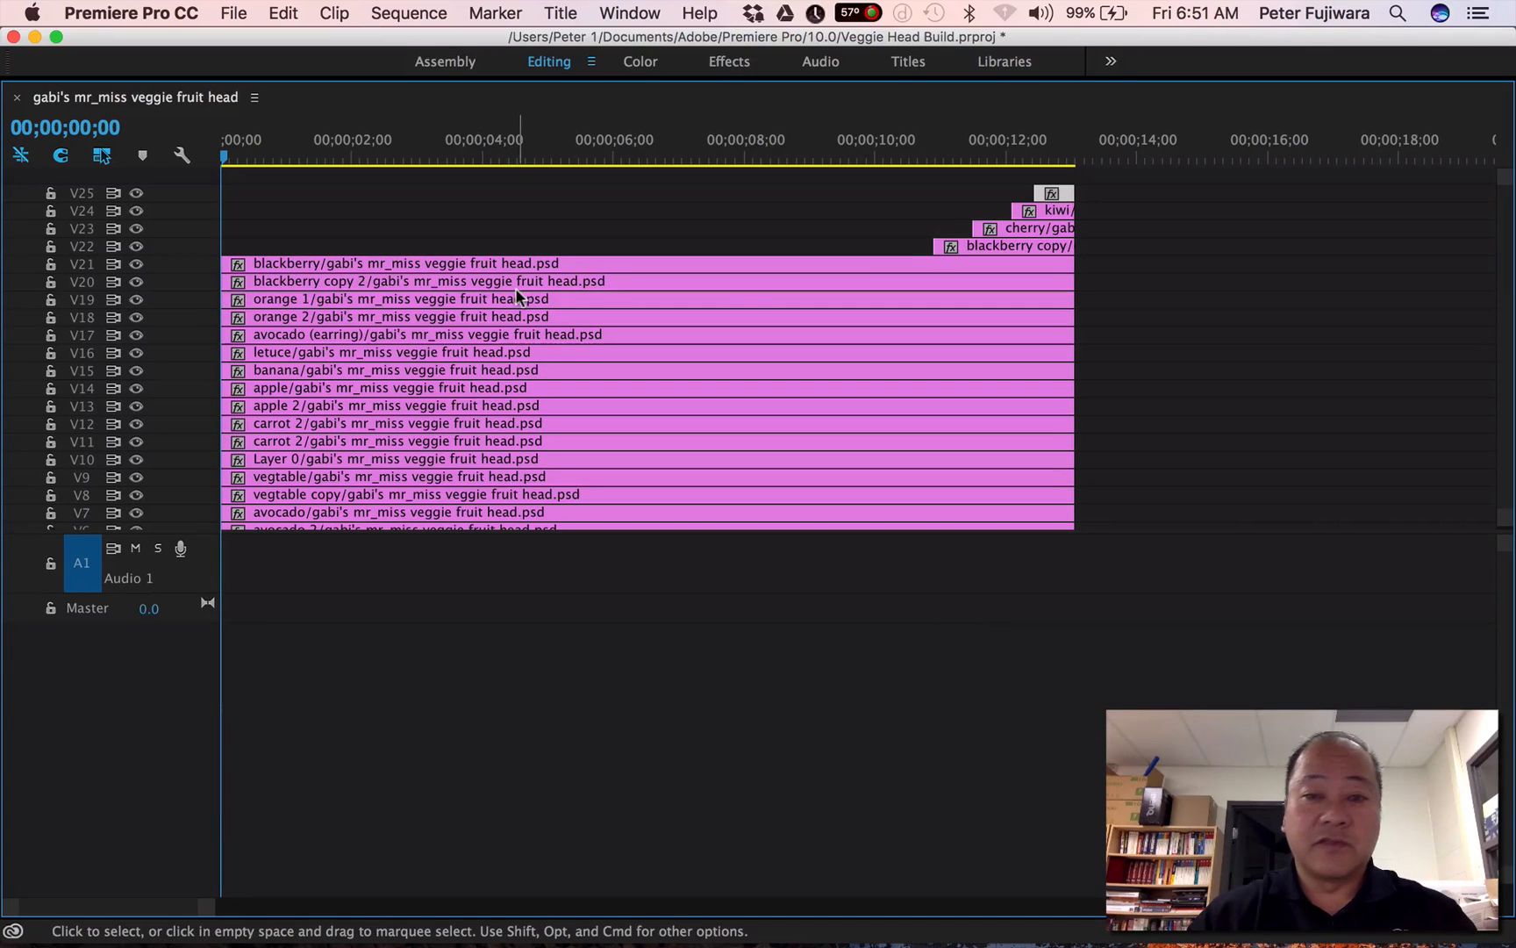
Continue the staircase on V21–V18, trimming the blackberry, blackberry copy 2, orange 1 and orange 2 starts to about 10.2, 9.6, 9 and 8.4 seconds
left_click_drag(230, 263, 893, 273)
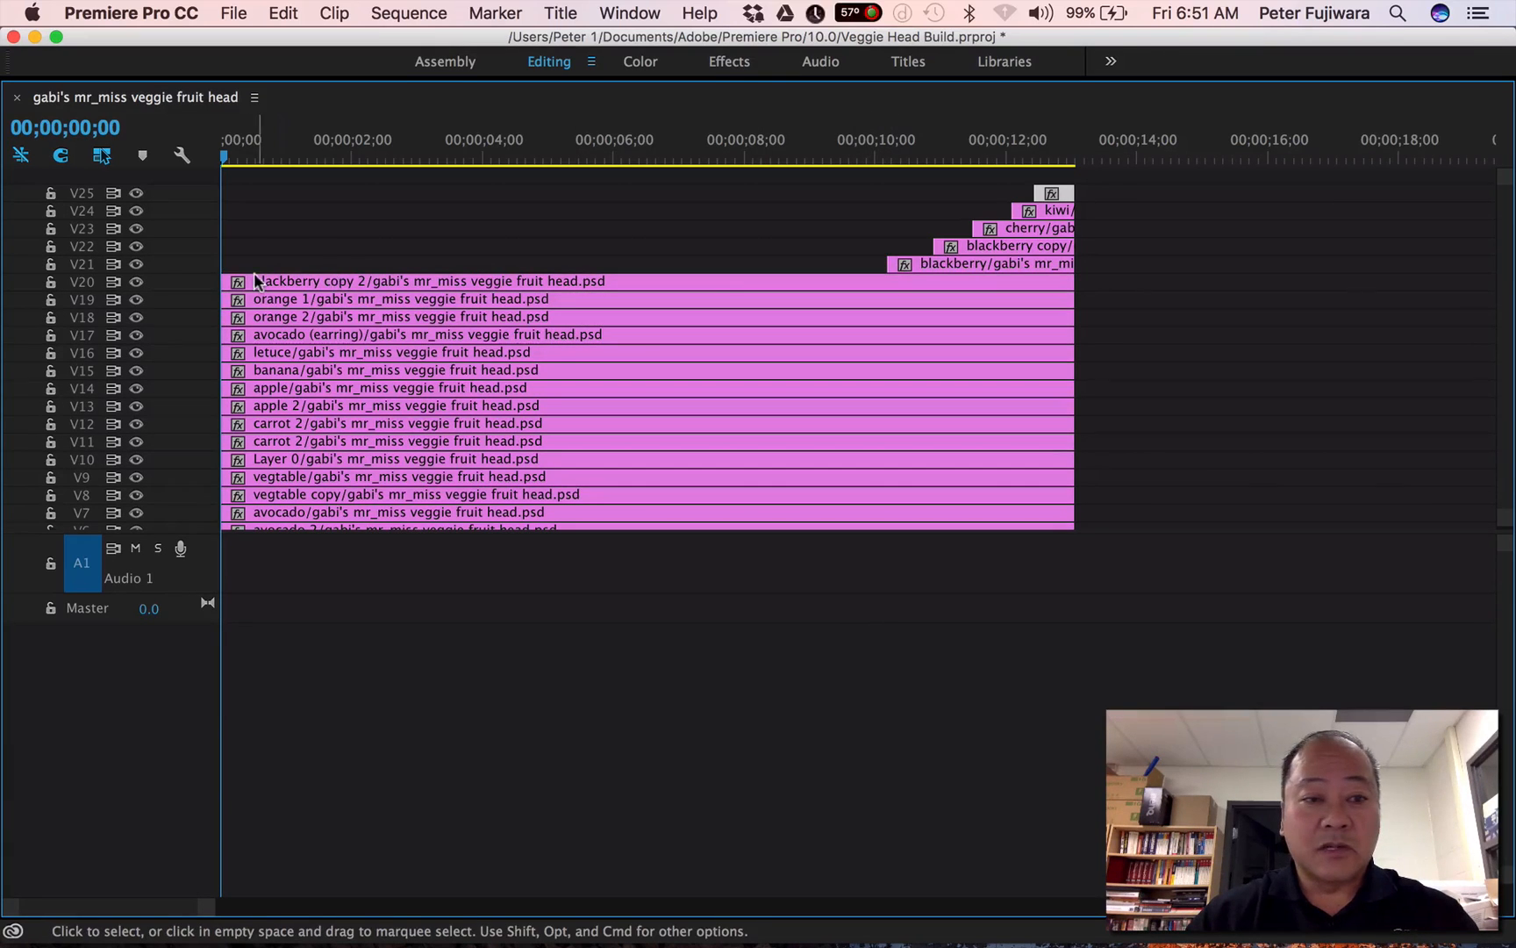
left_click_drag(226, 281, 853, 301)
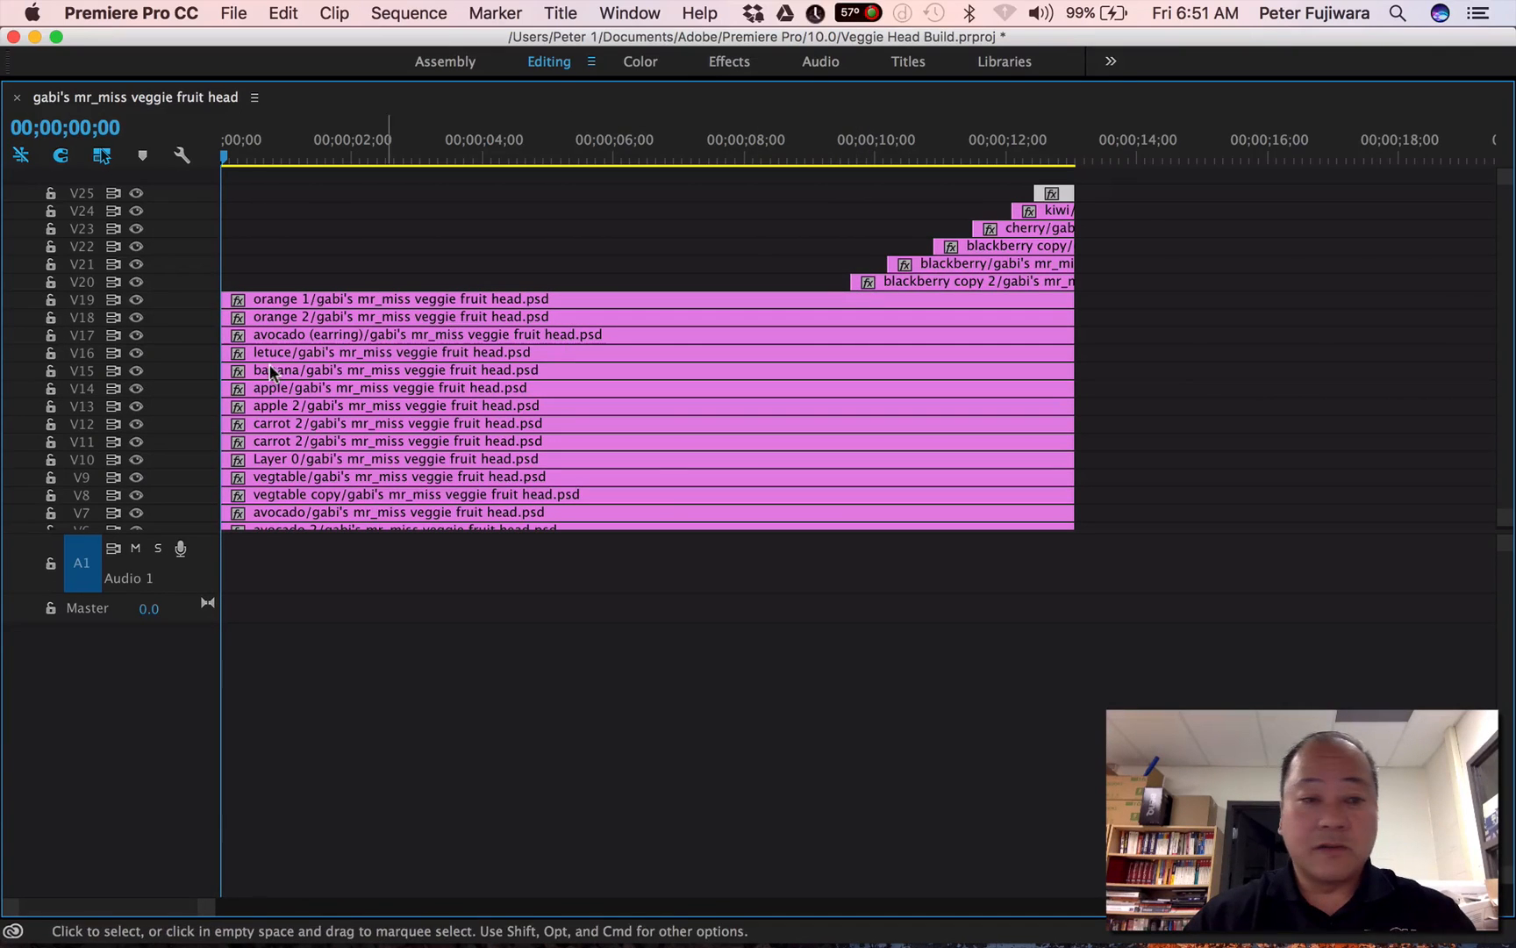
left_click_drag(265, 291, 807, 300)
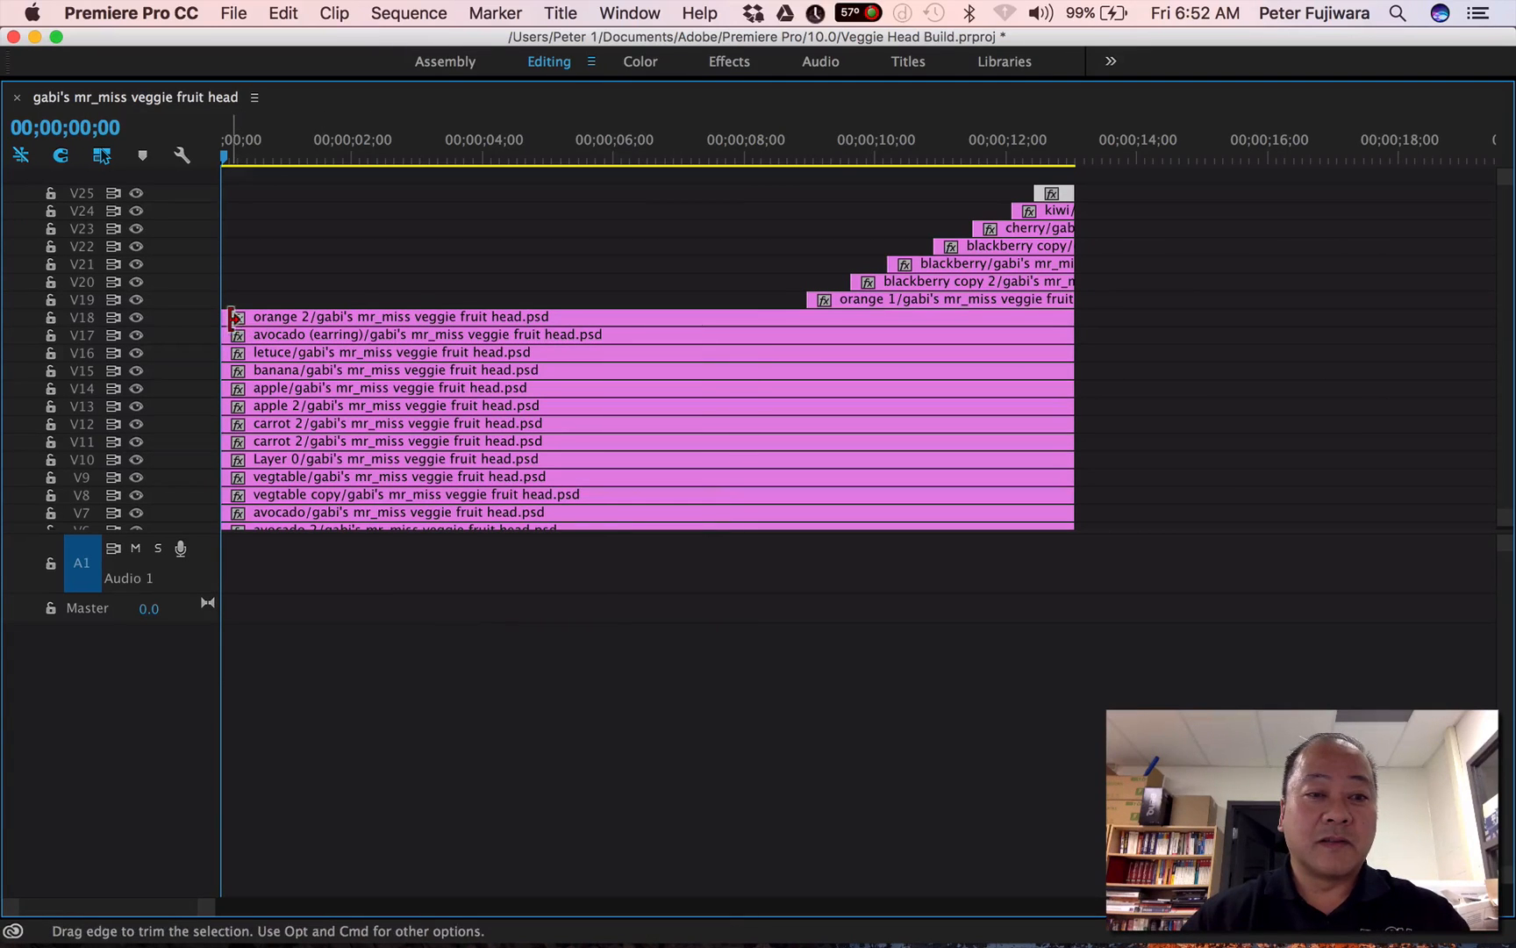
left_click_drag(230, 317, 771, 324)
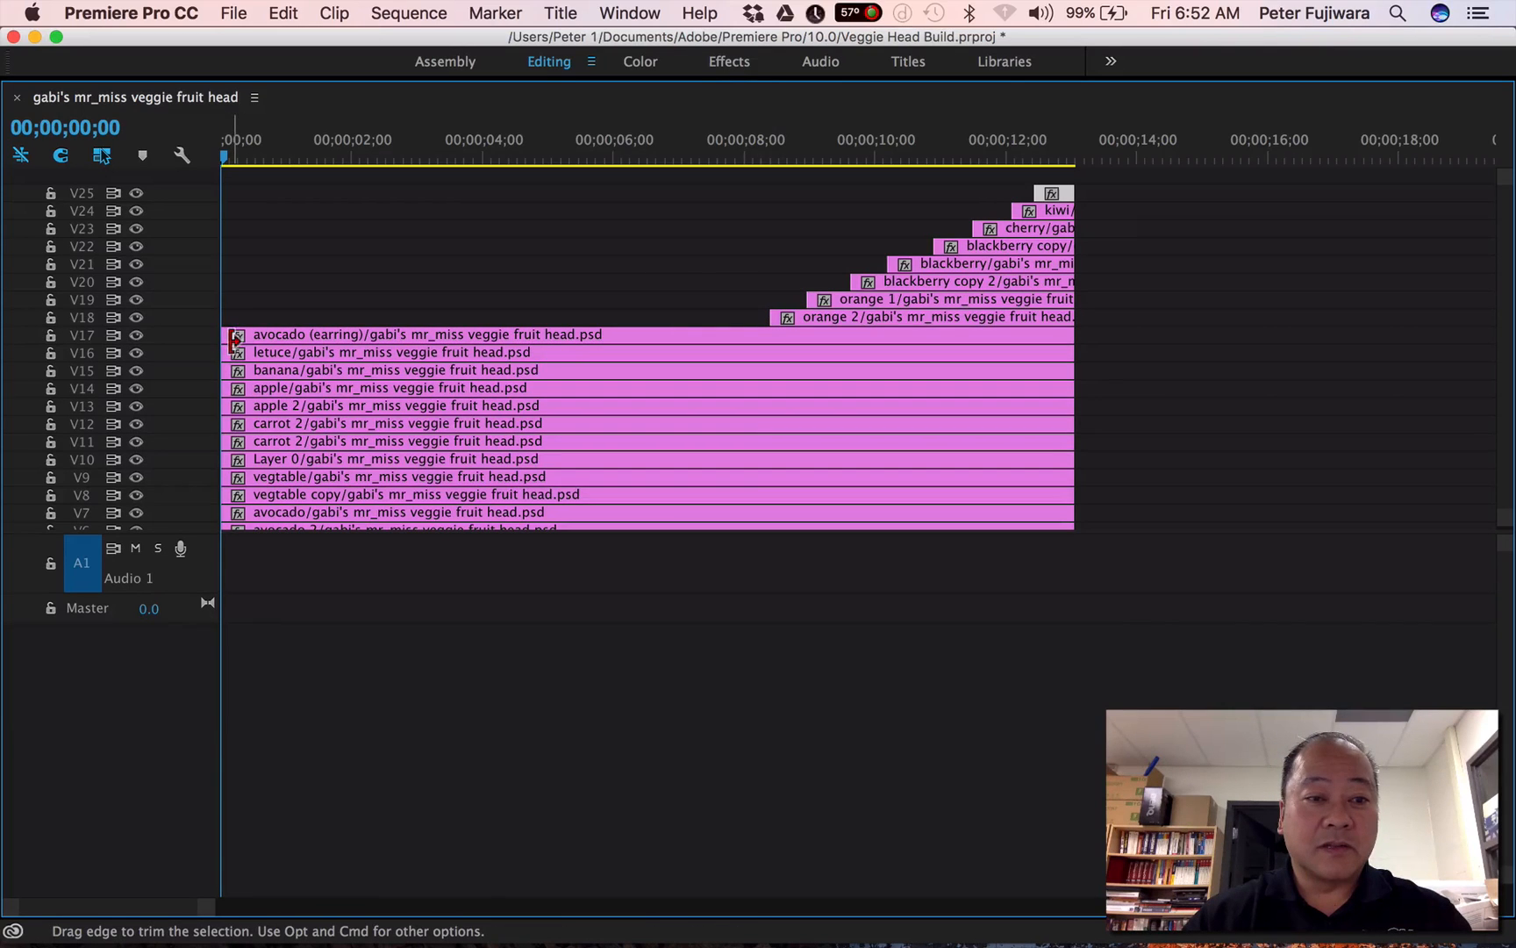
Stagger the clip starts from avocado (earring) on V17 down to vegtable copy on V8, stepping from about 7.7 to 2.4 seconds
left_click_drag(226, 334, 497, 334)
left_click_drag(224, 352, 648, 370)
left_click_drag(227, 387, 566, 405)
left_click_drag(227, 424, 497, 442)
left_click_drag(230, 459, 421, 476)
left_click_drag(224, 494, 383, 491)
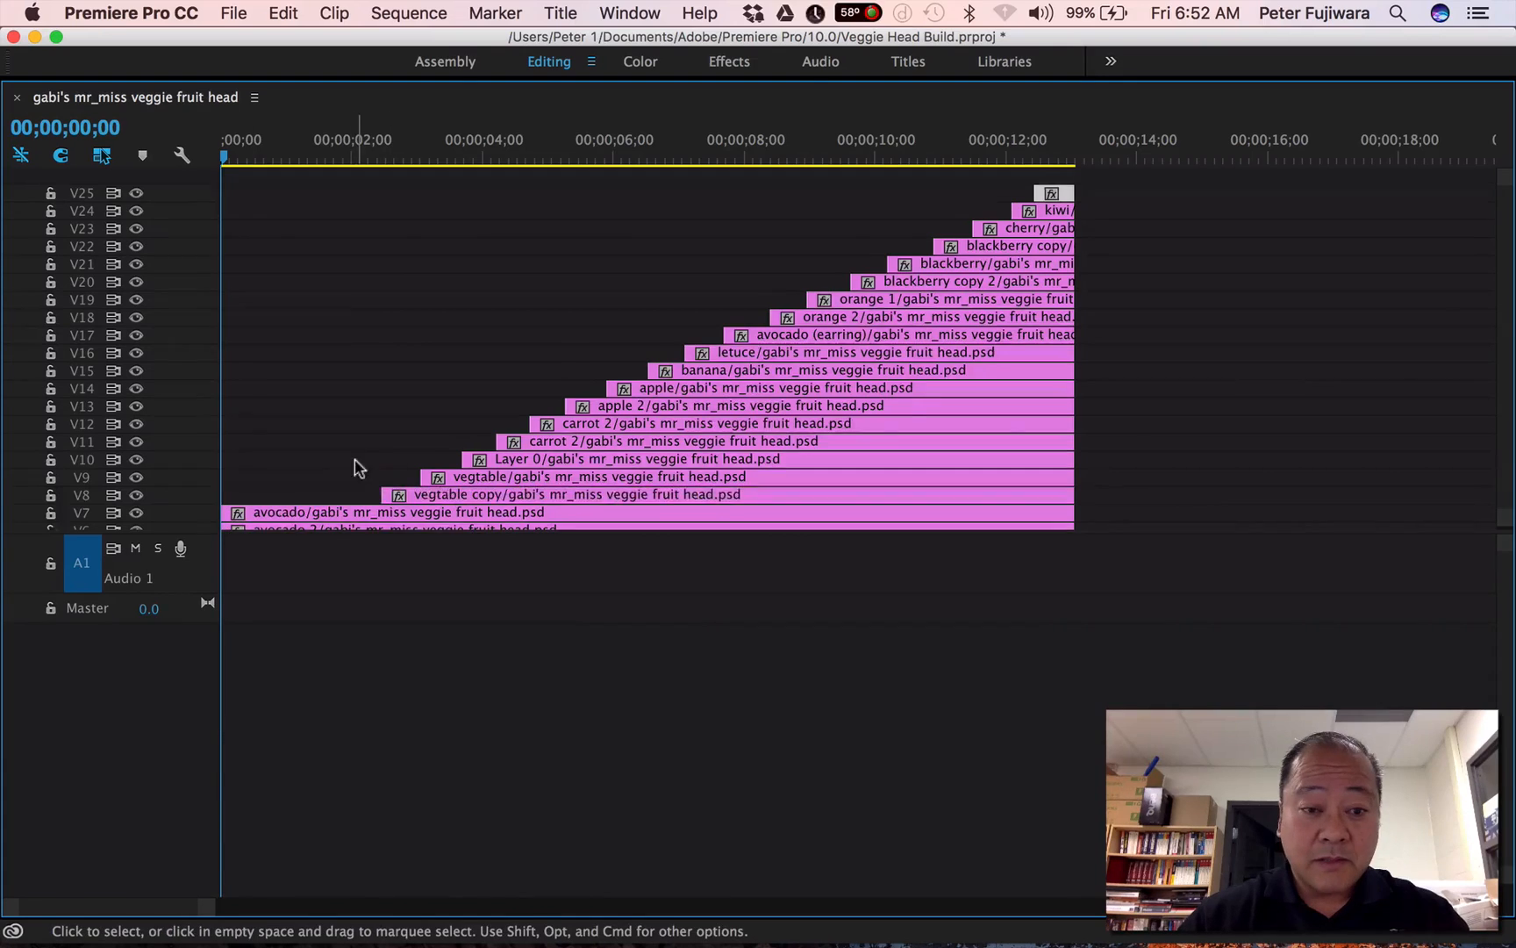
Stagger the avocado, avocado 2, pumpkin, butterfly and chipmunk starts on V7–V3 from about 1.9 down to 0.3 seconds, leaving Basket and wallpaper full length
scroll(352, 466, "down", 5)
left_click_drag(226, 383, 314, 401)
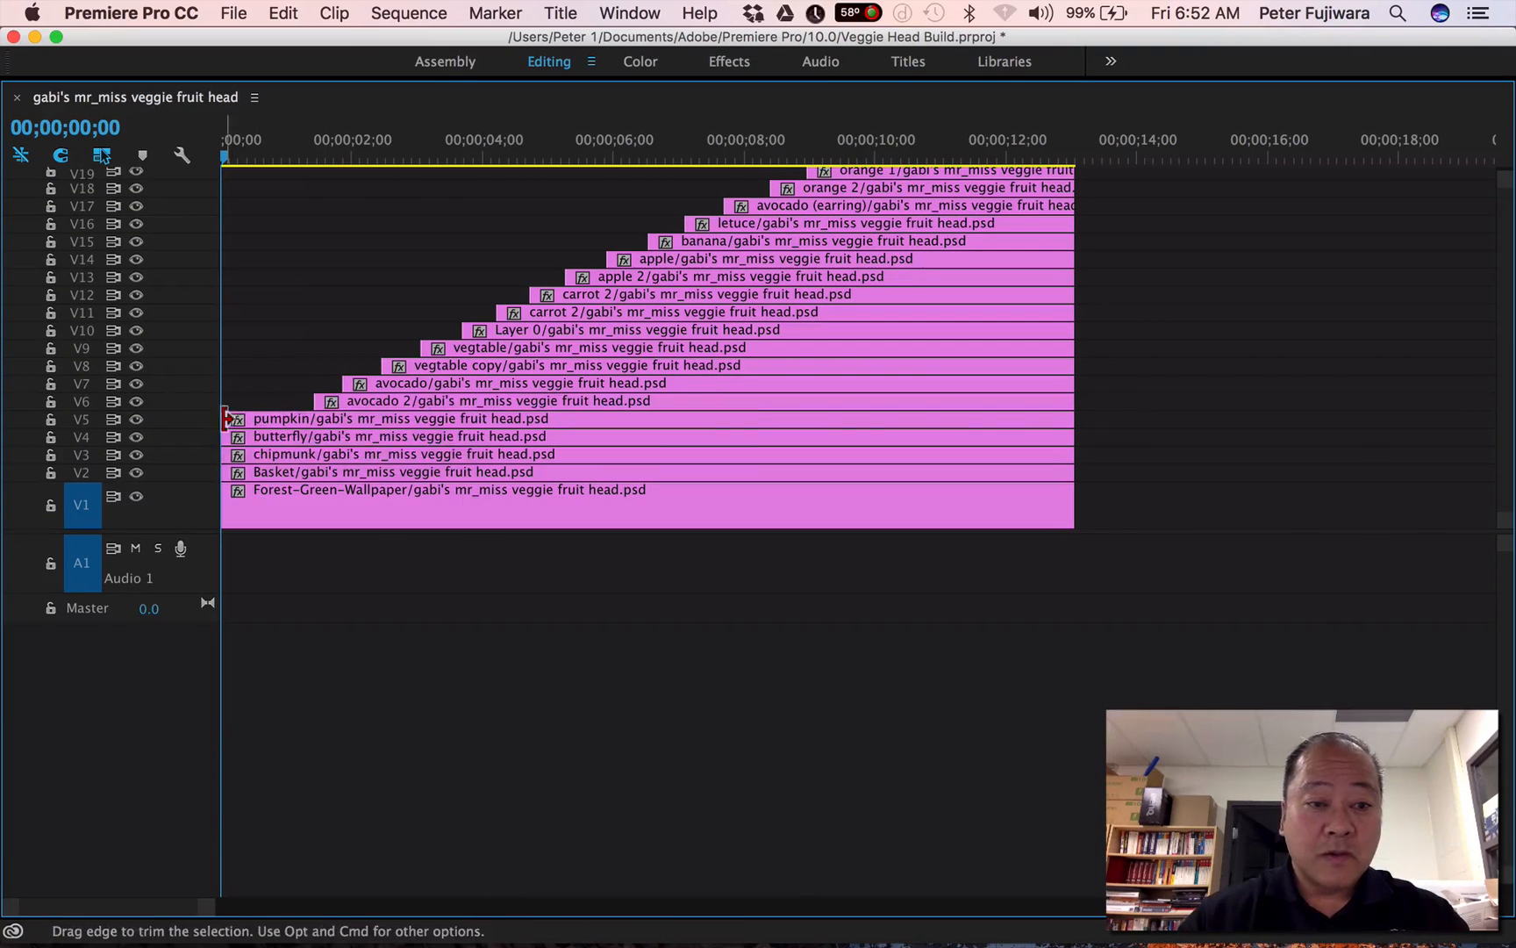
left_click_drag(225, 419, 239, 454)
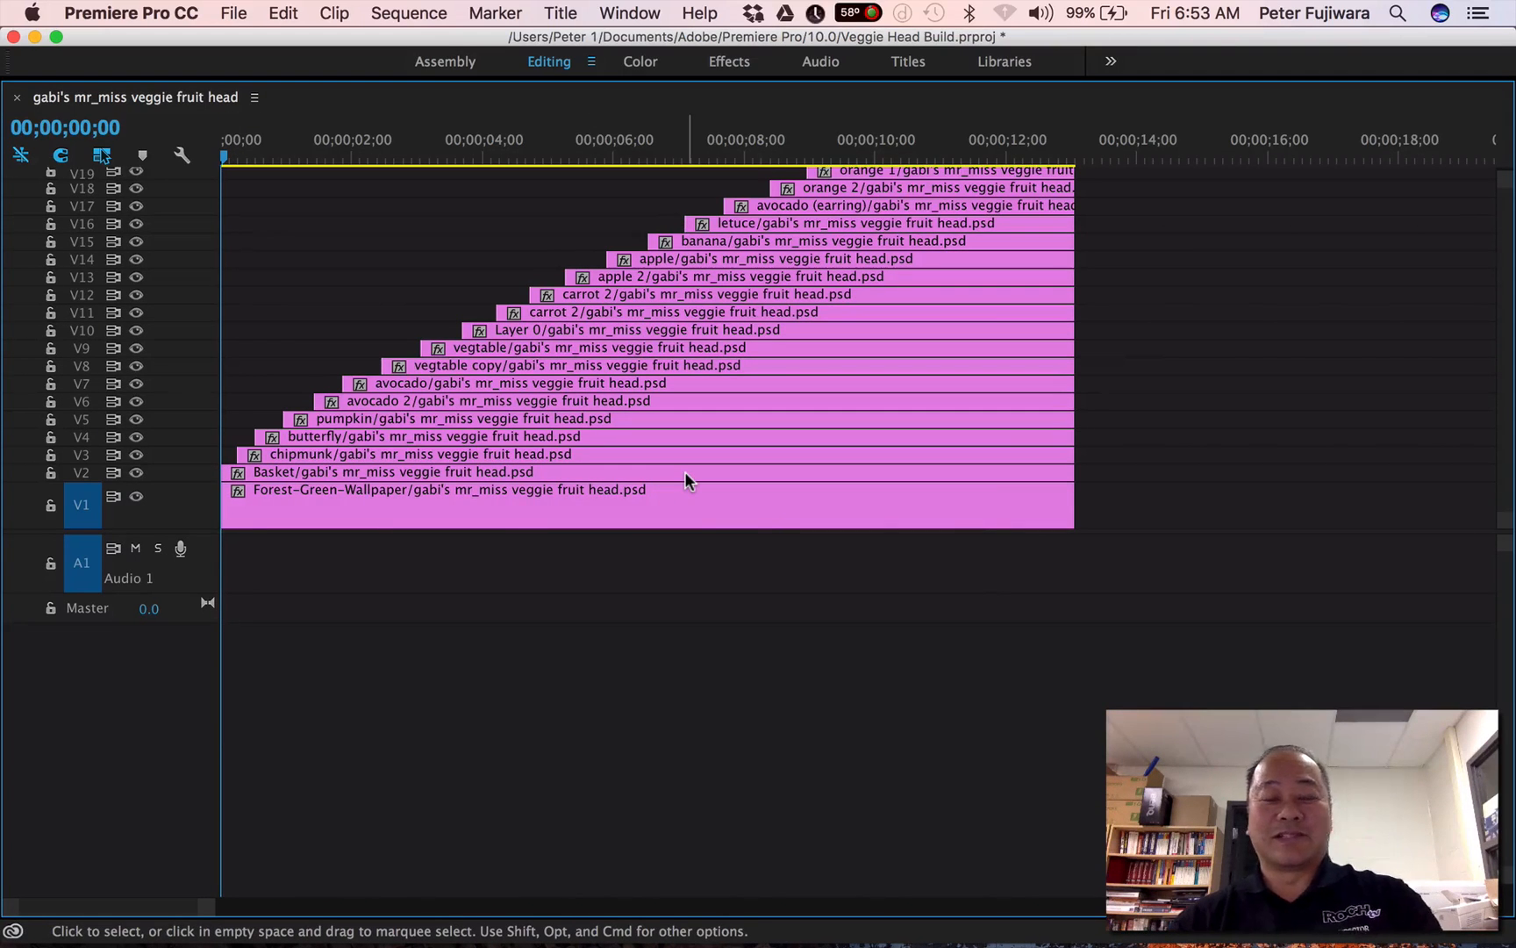
Restore the full workspace, play the staggered build from the start, and park the playhead on the last frame at 00;00;13;01
key("grave")
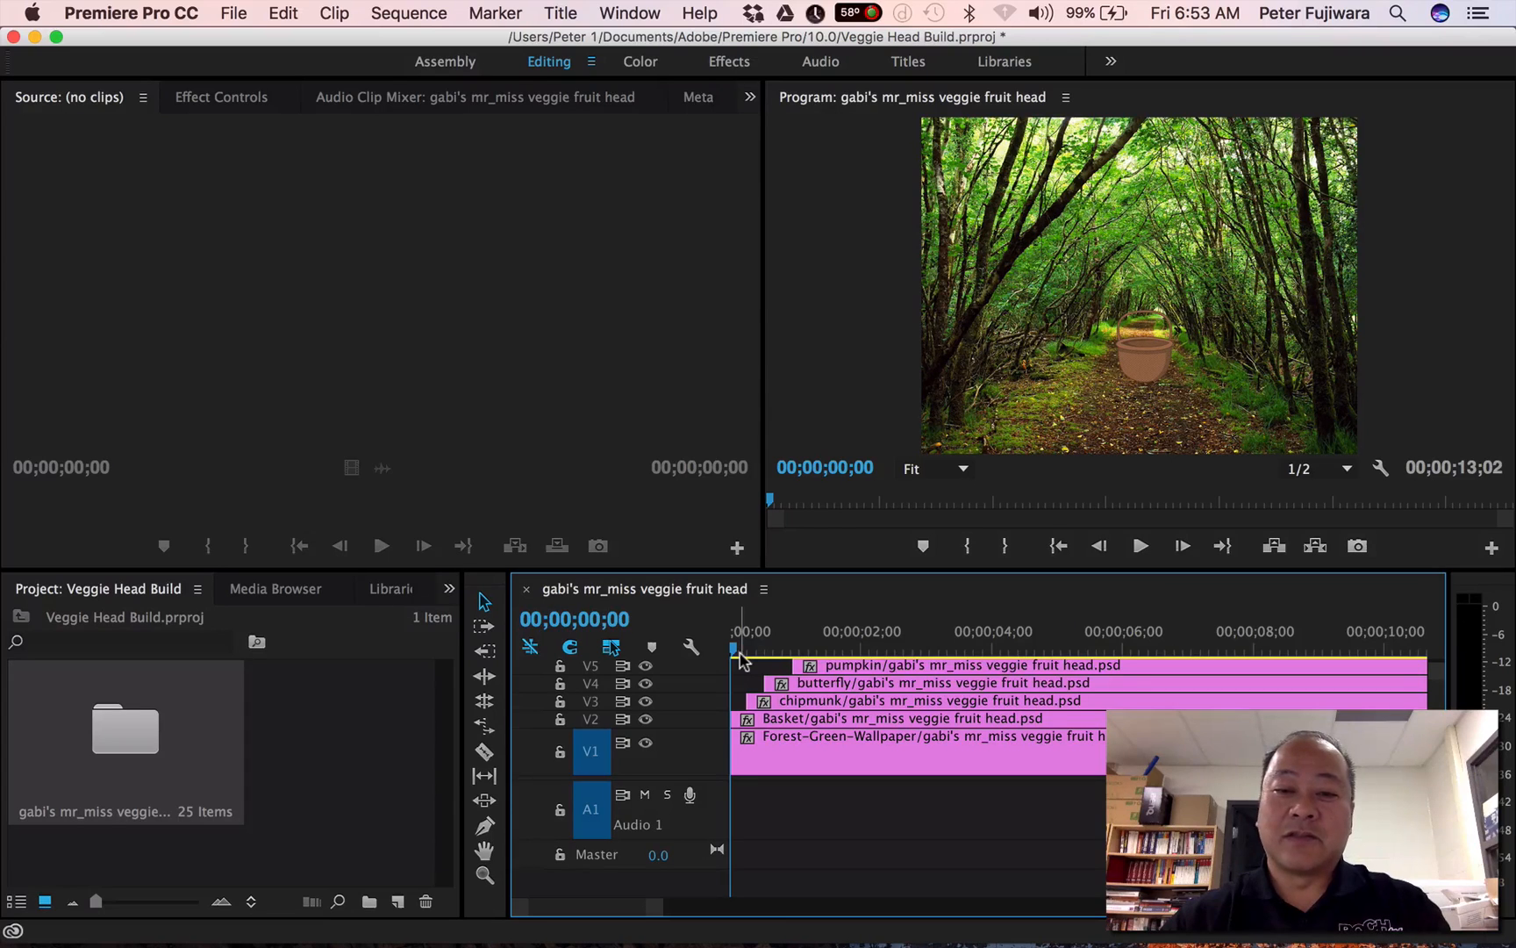
key("space")
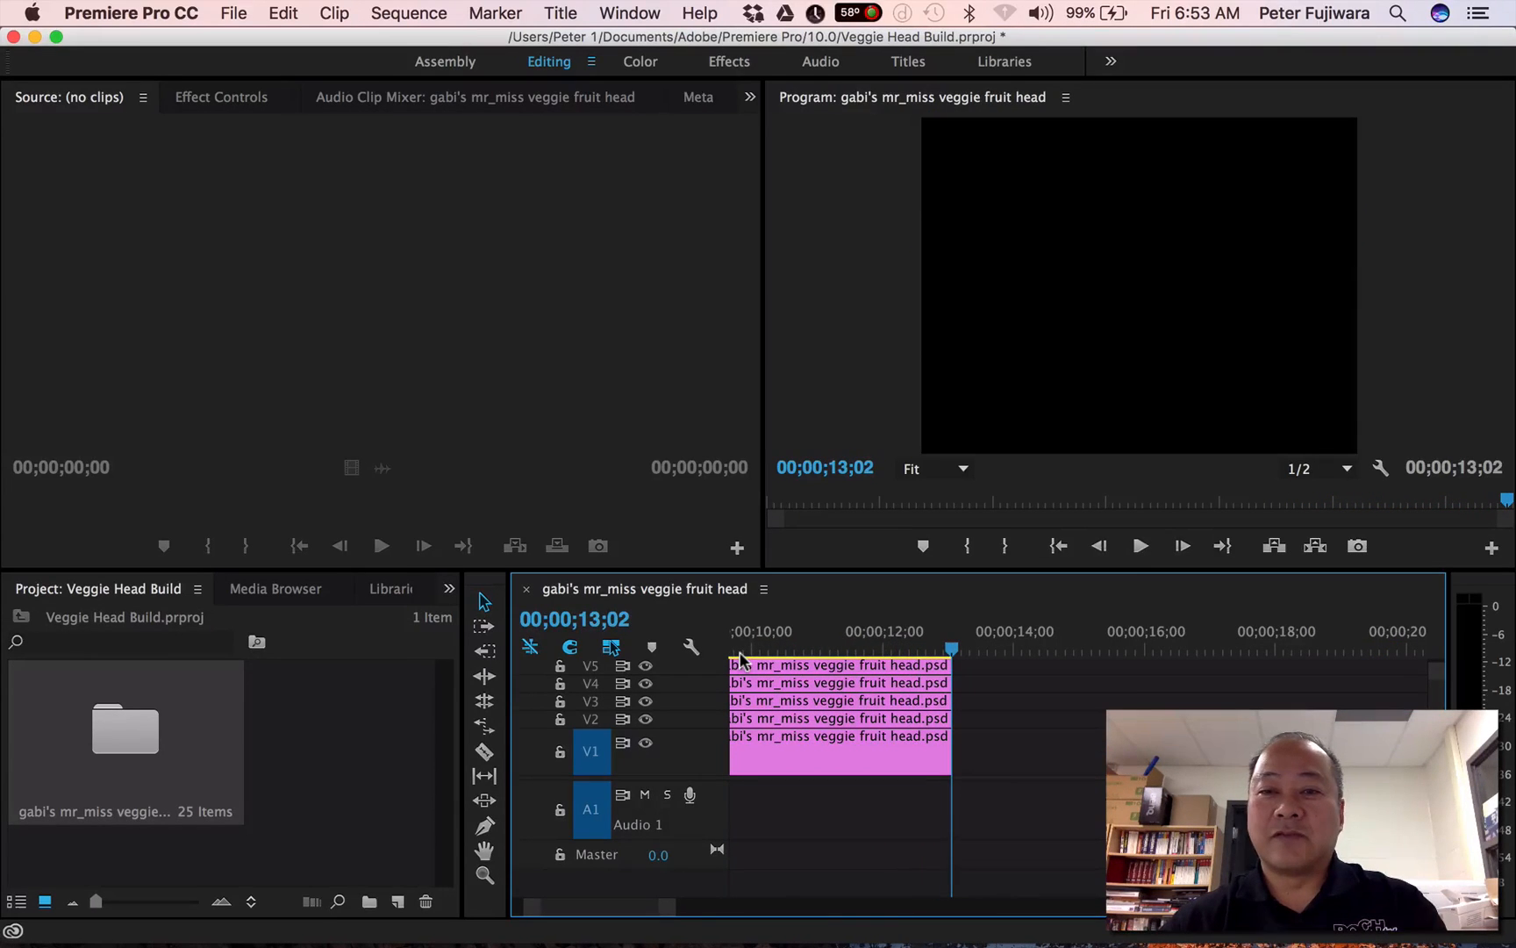
left_click(947, 651)
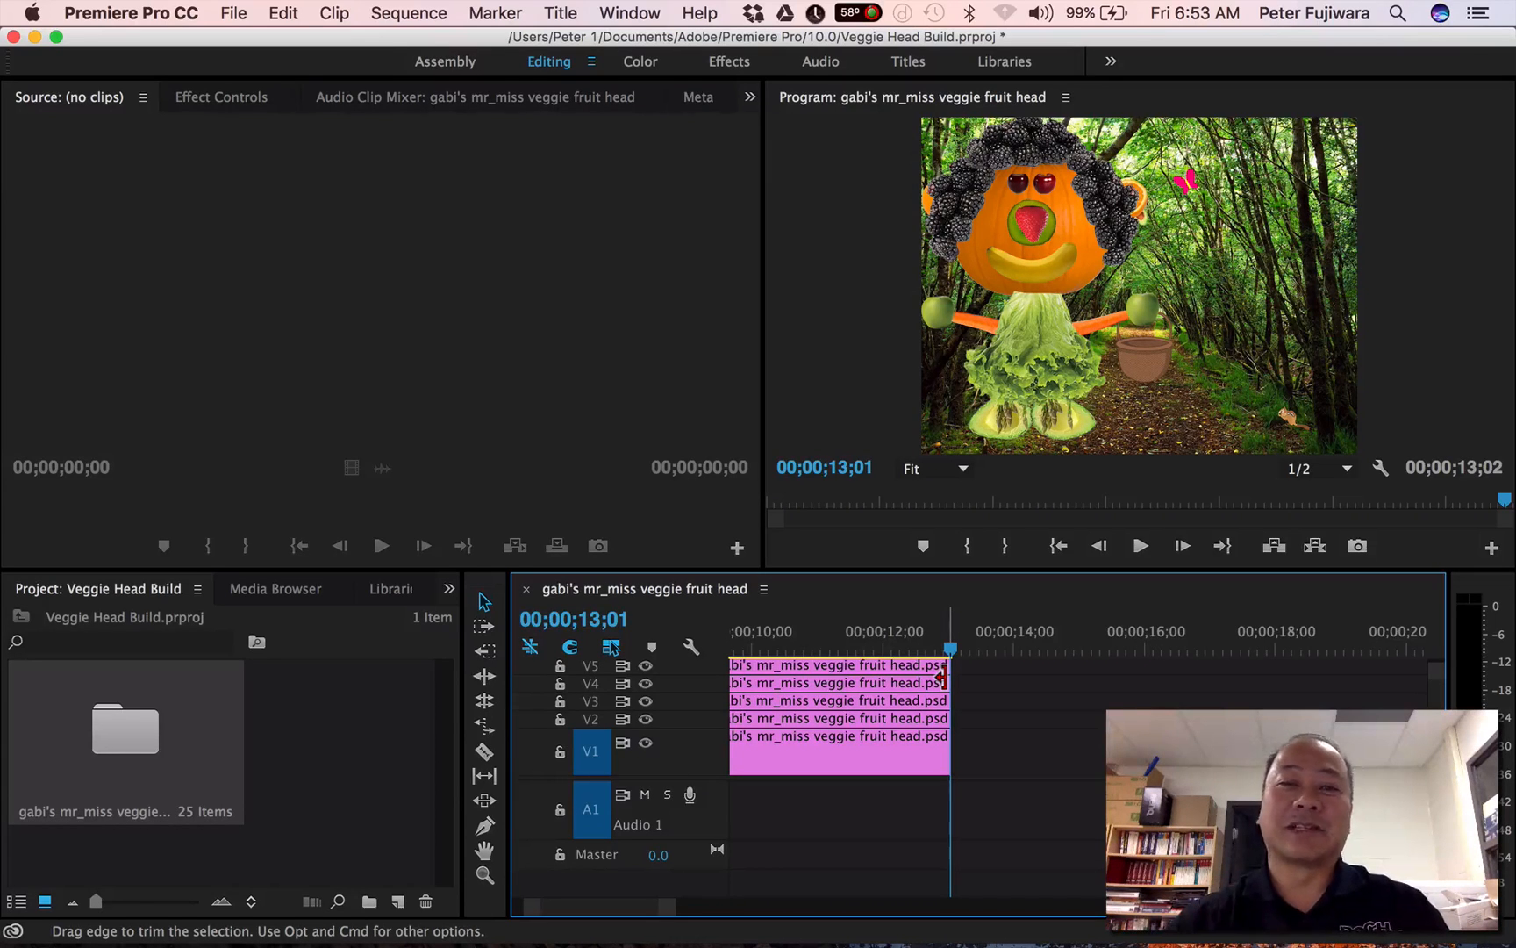
left_click(234, 11)
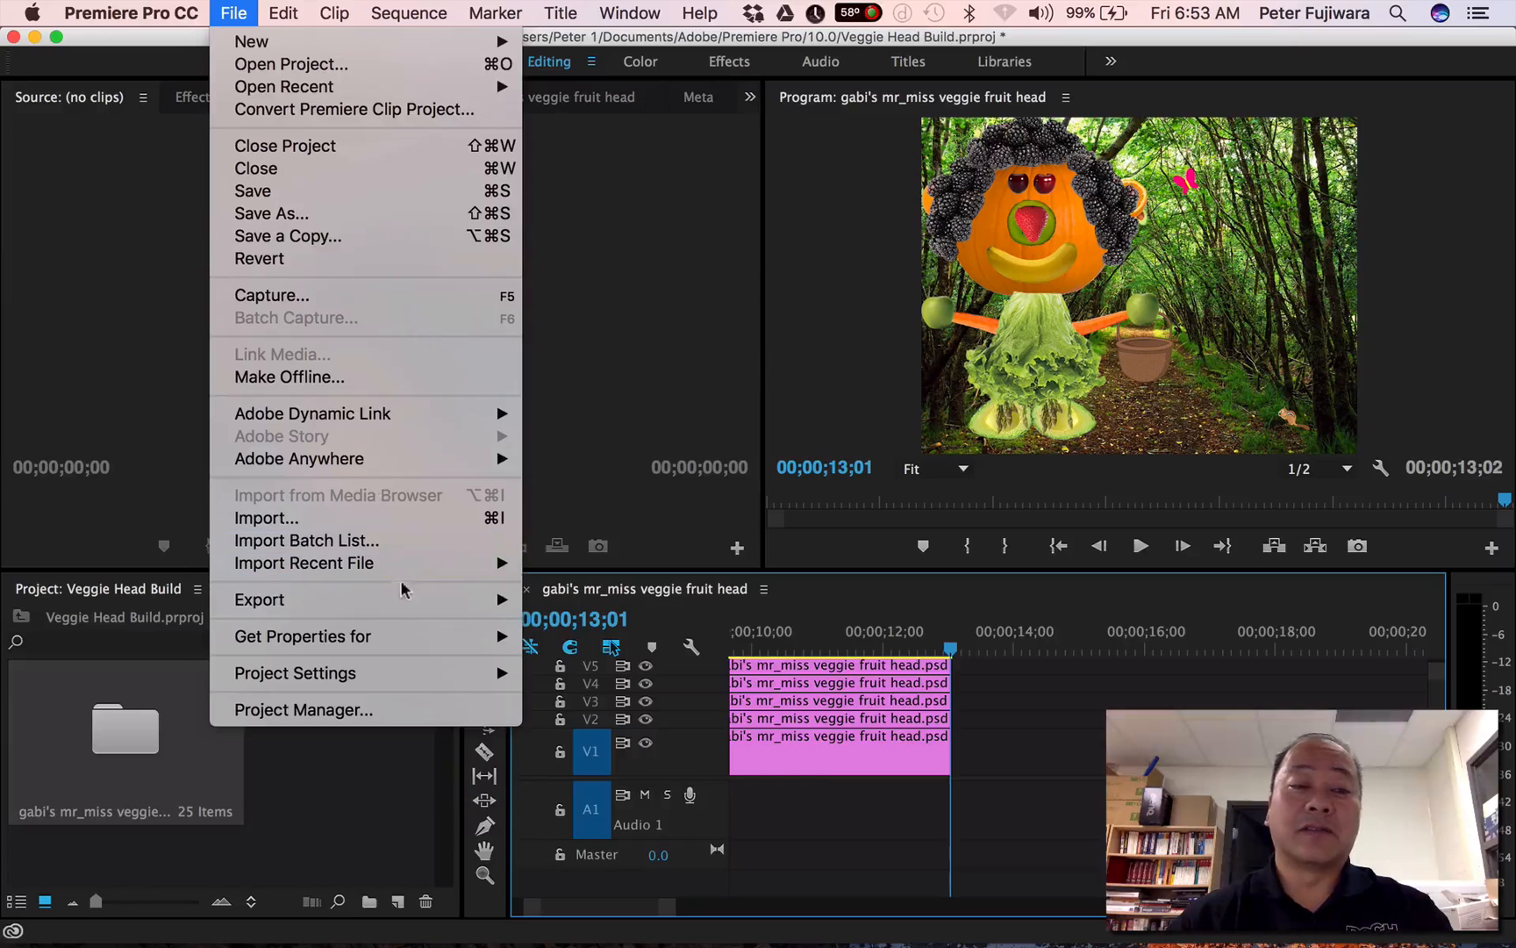
mouse_move(407, 605)
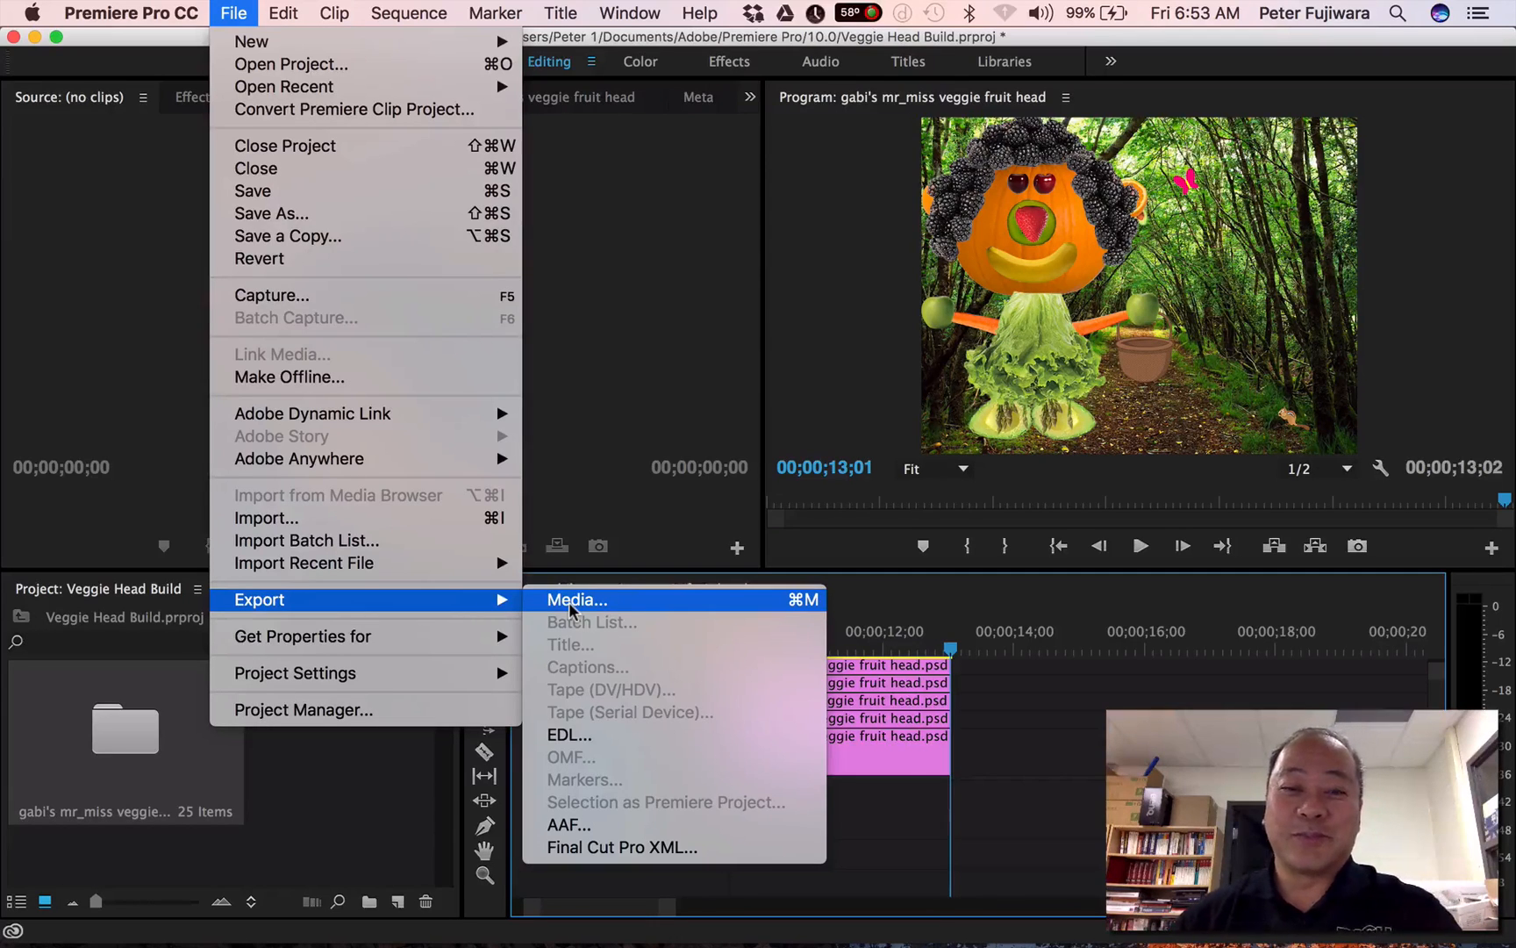
left_click(622, 406)
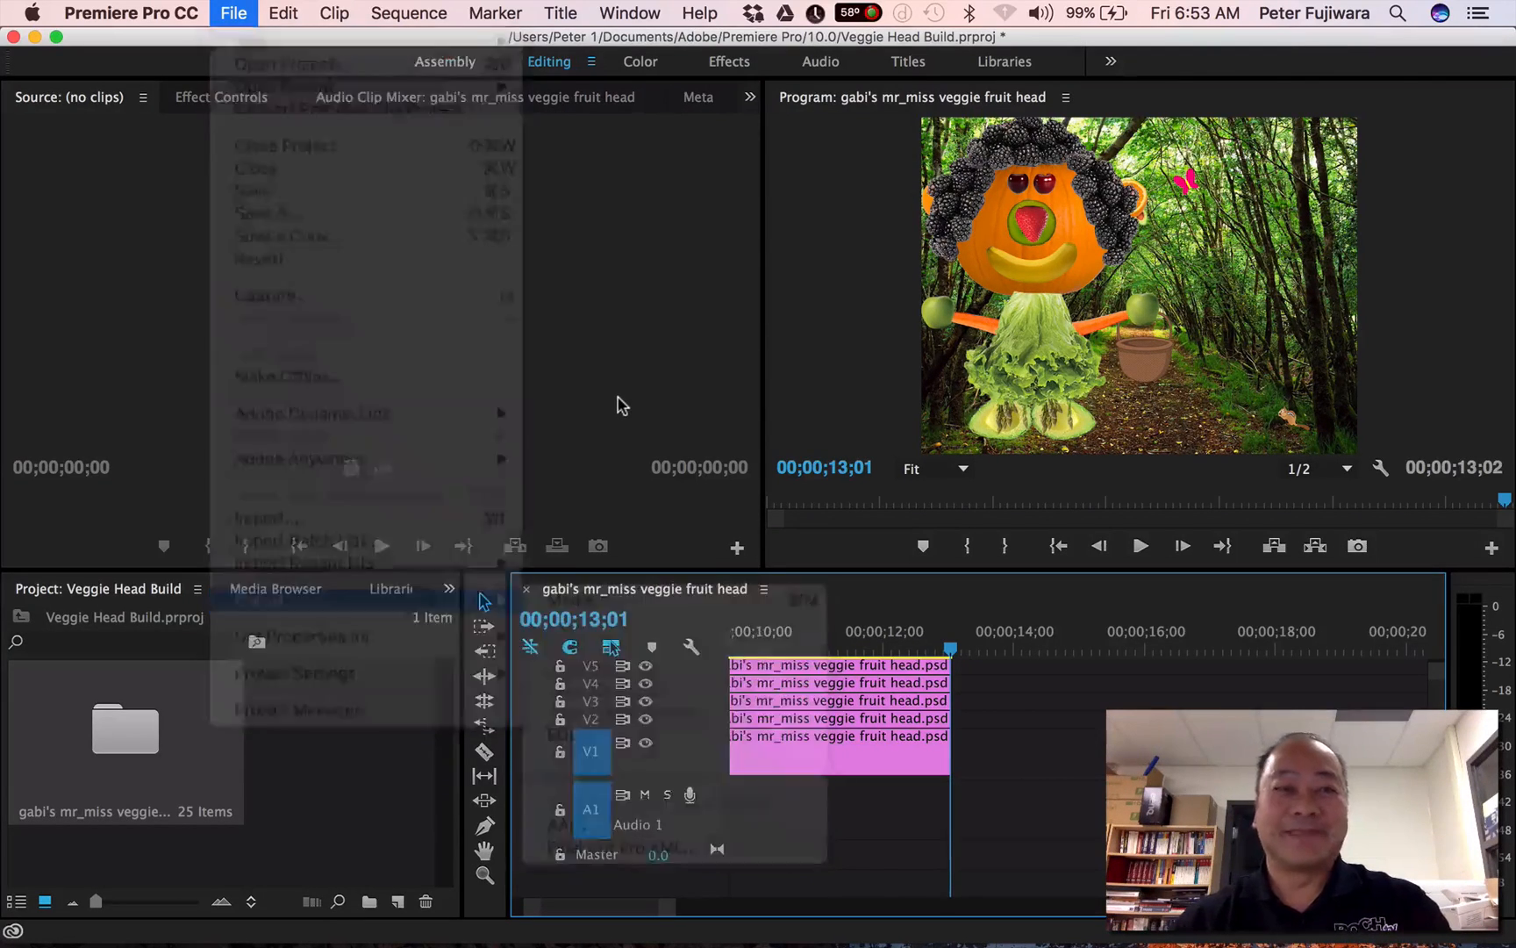